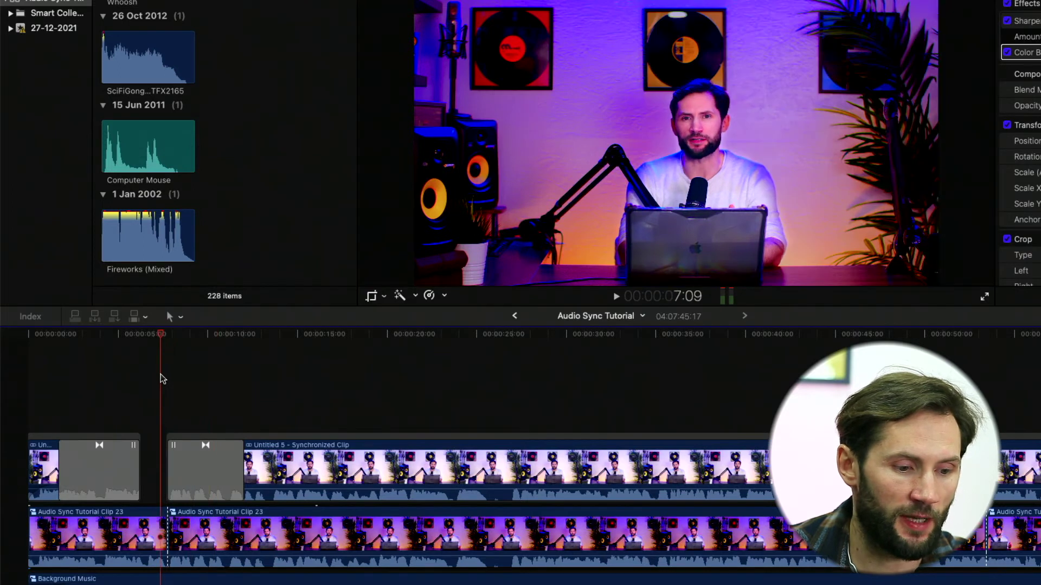
- Paste a copy of the first Audio Sync Tutorial Clip 23 at the timeline start and extend it to about 20 seconds
{"action": "left_click", "coordinate": [75, 542]}
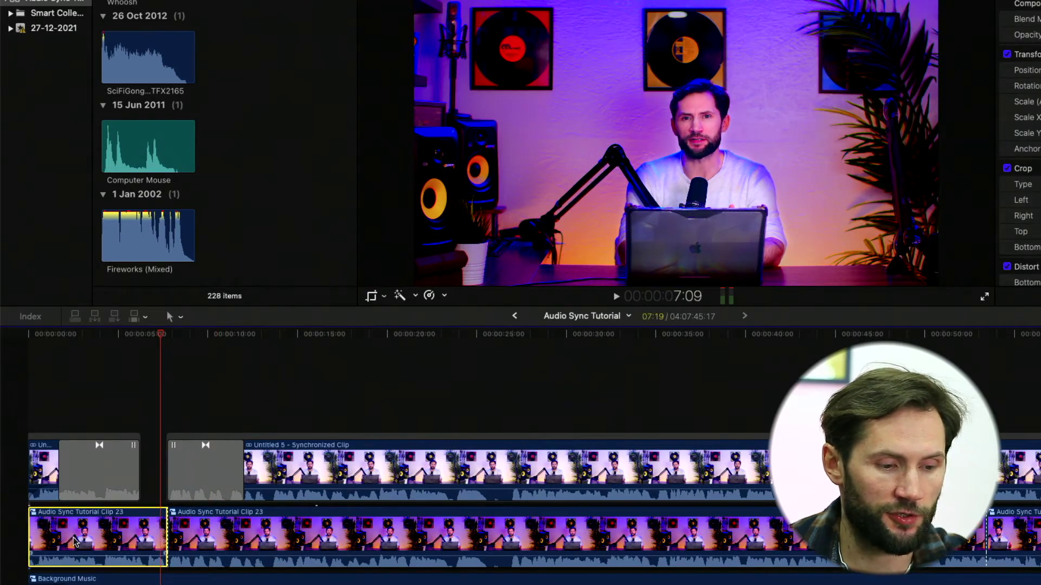
{"action": "key", "text": "Home"}
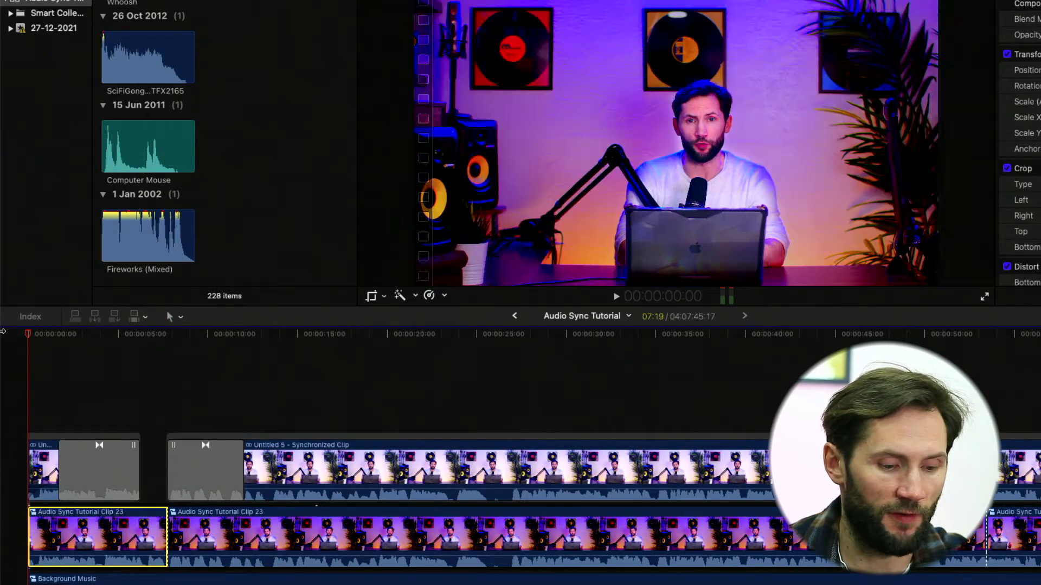
{"action": "key", "text": "super+v"}
{"action": "left_click_drag", "start_coordinate": [161, 540], "coordinate": [200, 488]}
{"action": "mouse_move", "coordinate": [153, 353]}
{"action": "left_mouse_down"}
{"action": "mouse_move", "coordinate": [162, 342]}
{"action": "mouse_move", "coordinate": [267, 328]}
{"action": "mouse_move", "coordinate": [70, 353]}
{"action": "mouse_move", "coordinate": [137, 361]}
{"action": "left_mouse_up"}
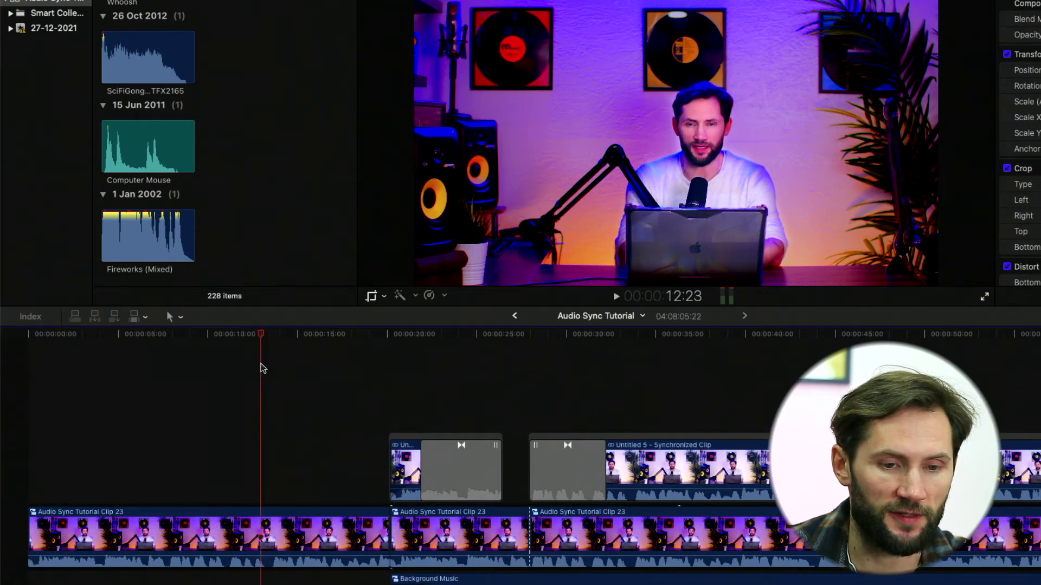
{"action": "left_click", "coordinate": [288, 512]}
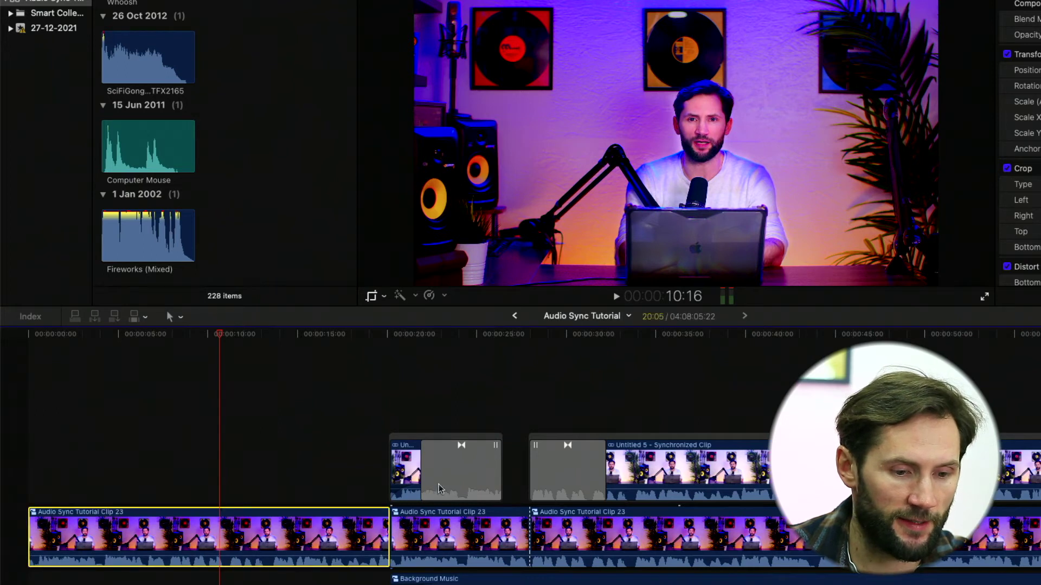
- Paste a connected copy of Untitled 5 - Synchronized Clip above the first clip at the timeline start and extend it to match, about 20 seconds
{"action": "left_click", "coordinate": [400, 462]}
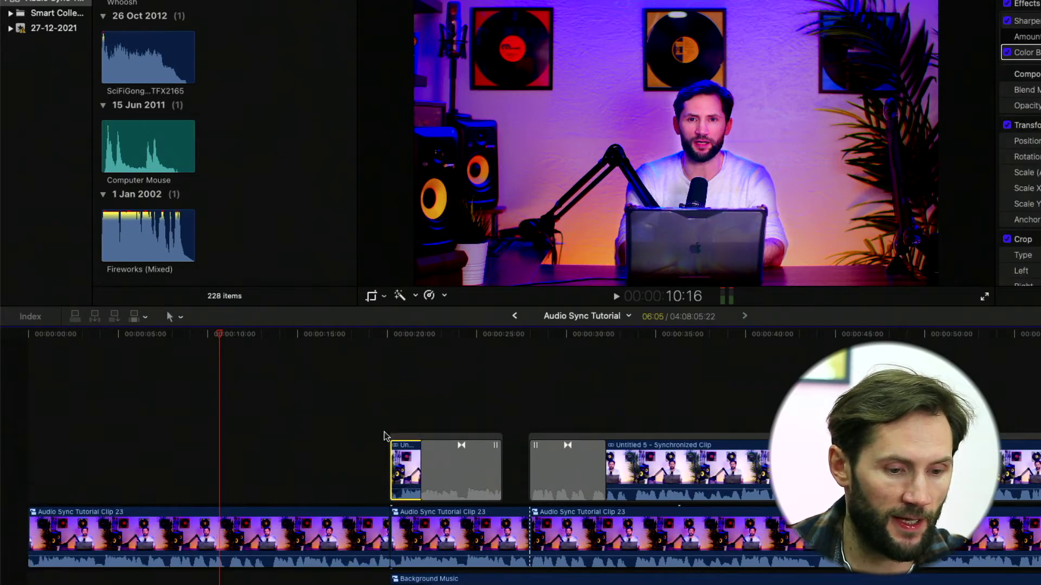
{"action": "key", "text": "Home"}
{"action": "key", "text": "alt+v"}
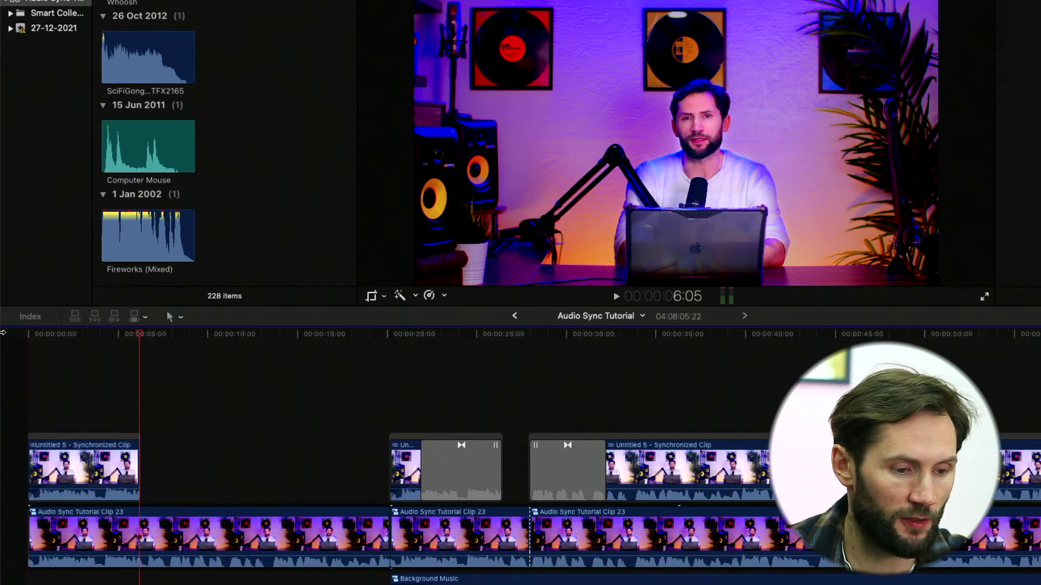
{"action": "left_click_drag", "start_coordinate": [115, 334], "coordinate": [44, 333]}
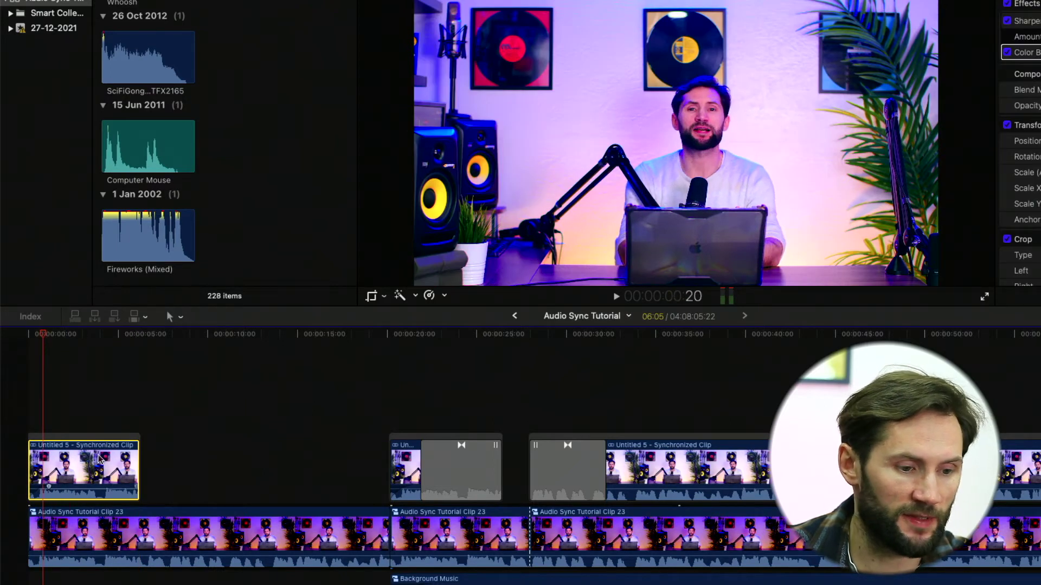
{"action": "left_click_drag", "start_coordinate": [139, 477], "coordinate": [391, 476]}
{"action": "mouse_move", "coordinate": [223, 332]}
{"action": "left_mouse_down"}
{"action": "mouse_move", "coordinate": [141, 337]}
{"action": "mouse_move", "coordinate": [240, 338]}
{"action": "left_mouse_up"}
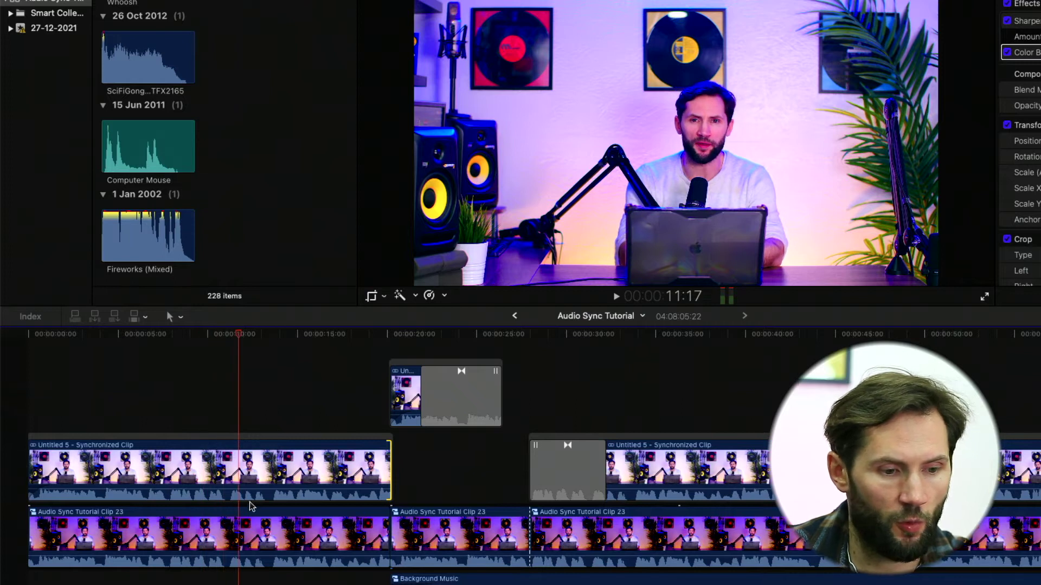
{"action": "left_click", "coordinate": [249, 470]}
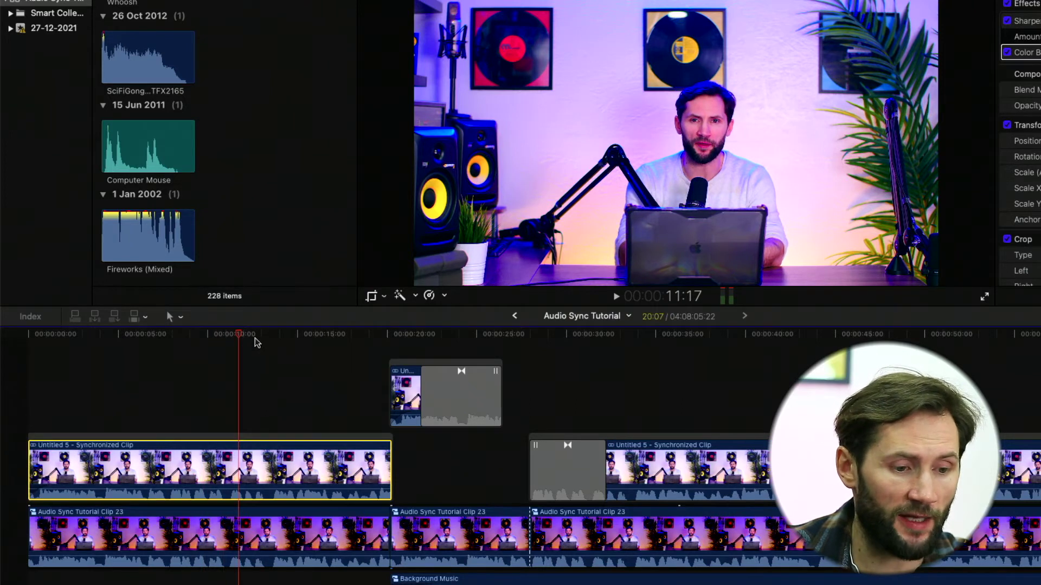
- Toggle the synchronized clip's Effects off and on to compare the picture with and without Sharpen and Color Board 1
{"action": "key", "text": "j"}
{"action": "key", "text": "j"}
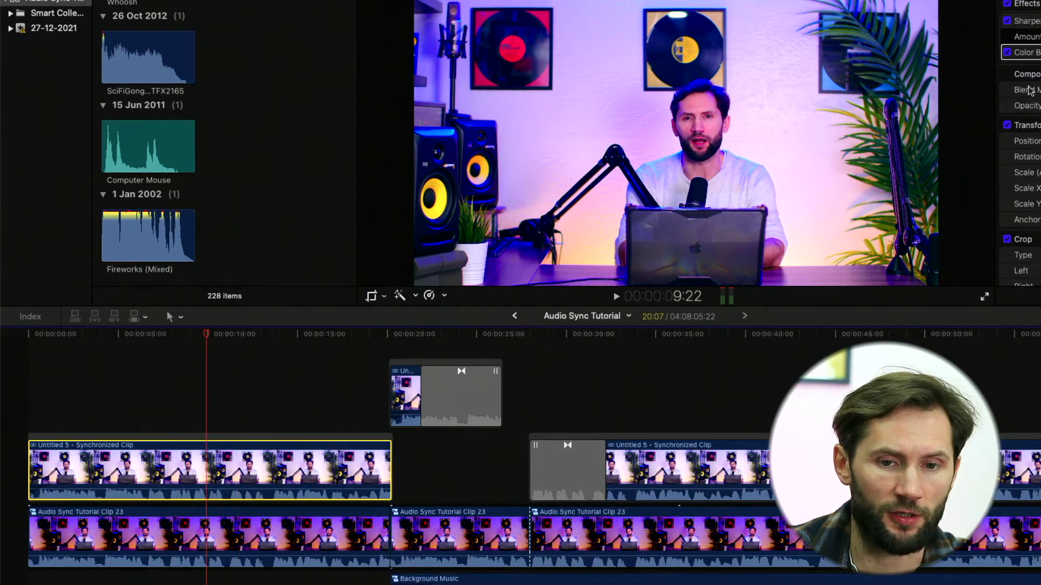
{"action": "left_click", "coordinate": [1007, 4]}
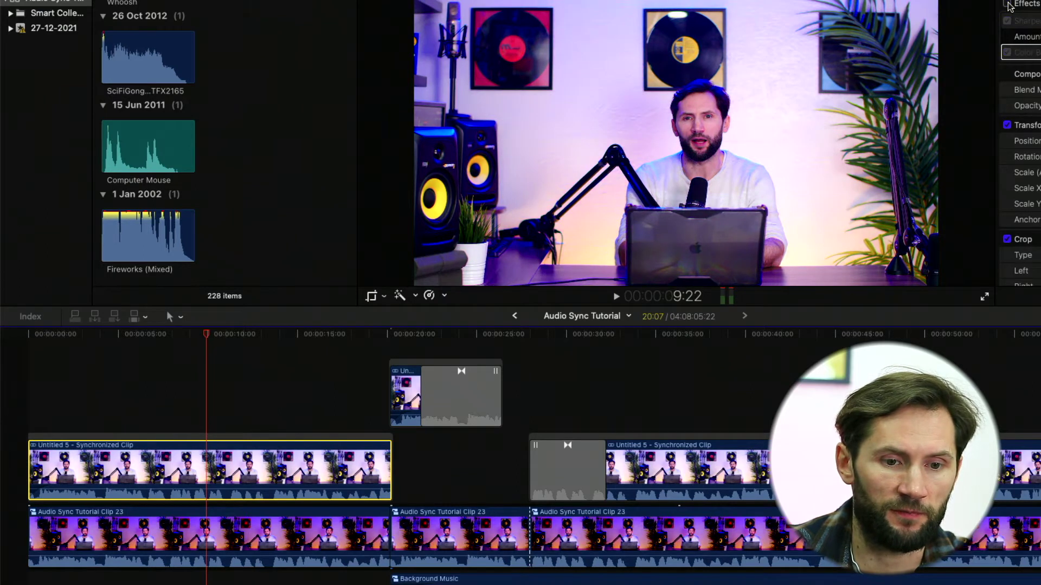
{"action": "left_click", "coordinate": [1008, 5]}
{"action": "left_click", "coordinate": [1007, 4]}
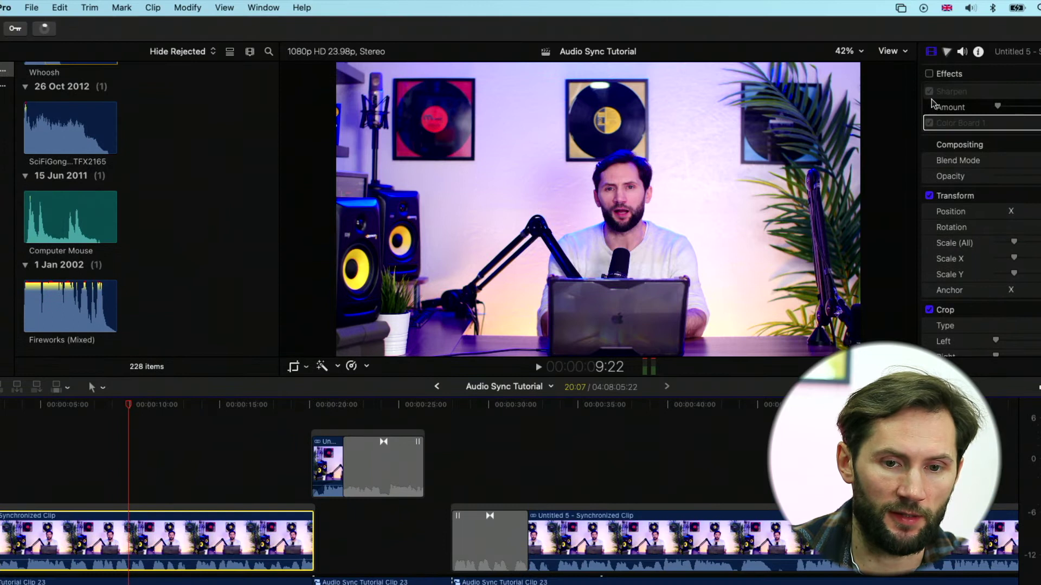
{"action": "left_click", "coordinate": [929, 74]}
{"action": "left_click", "coordinate": [930, 75]}
{"action": "left_click", "coordinate": [929, 74]}
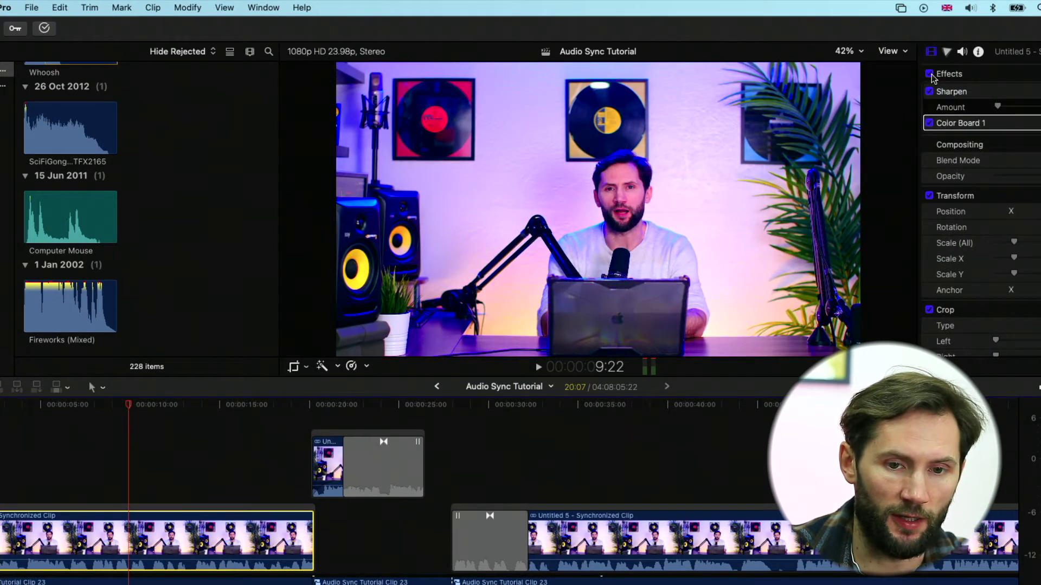
{"action": "left_click", "coordinate": [930, 74]}
{"action": "left_click", "coordinate": [929, 74]}
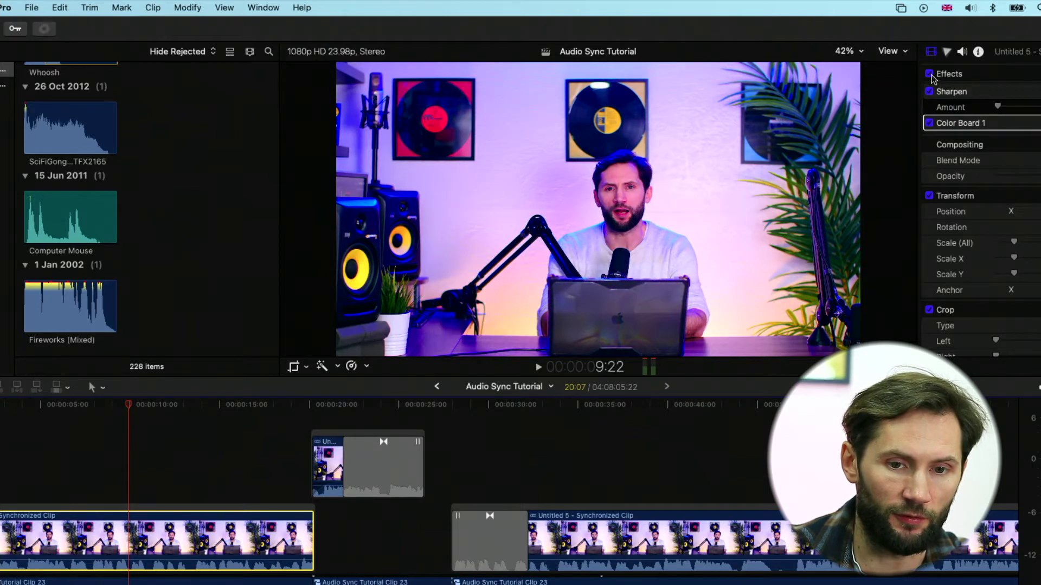
{"action": "left_click", "coordinate": [929, 75]}
{"action": "left_click", "coordinate": [930, 75]}
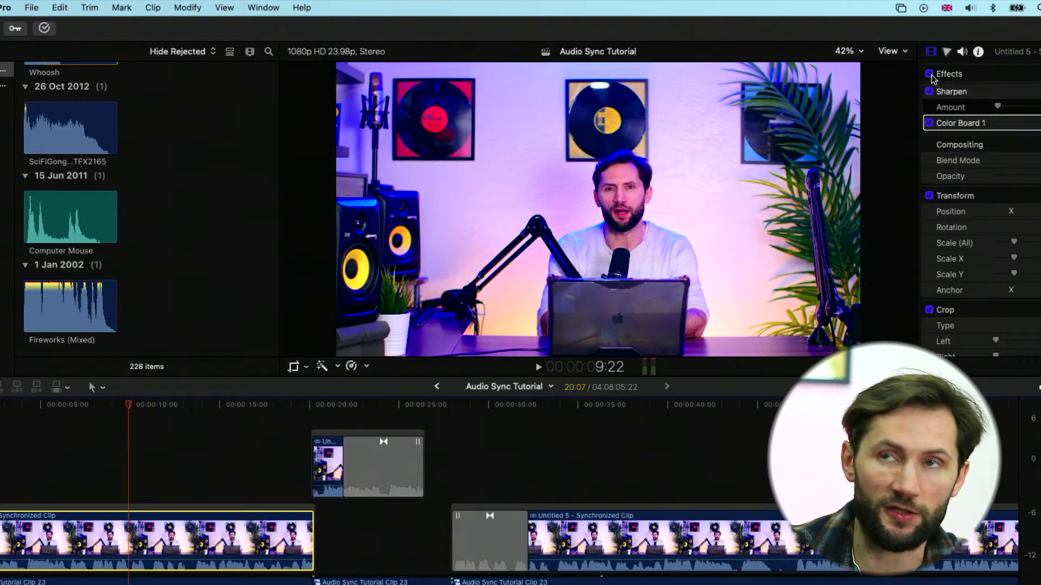
{"action": "left_click", "coordinate": [929, 74]}
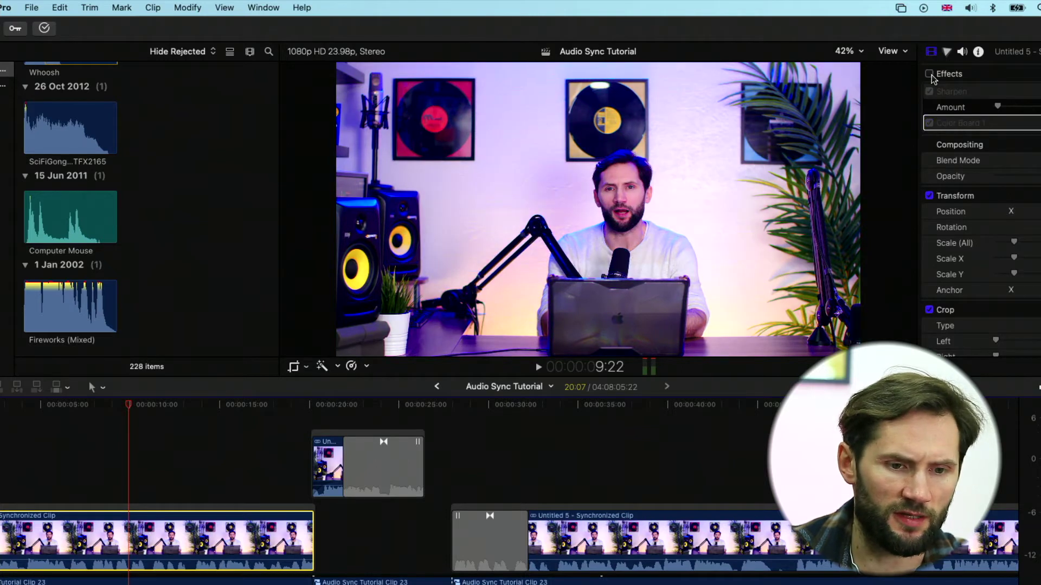
{"action": "left_click", "coordinate": [930, 74]}
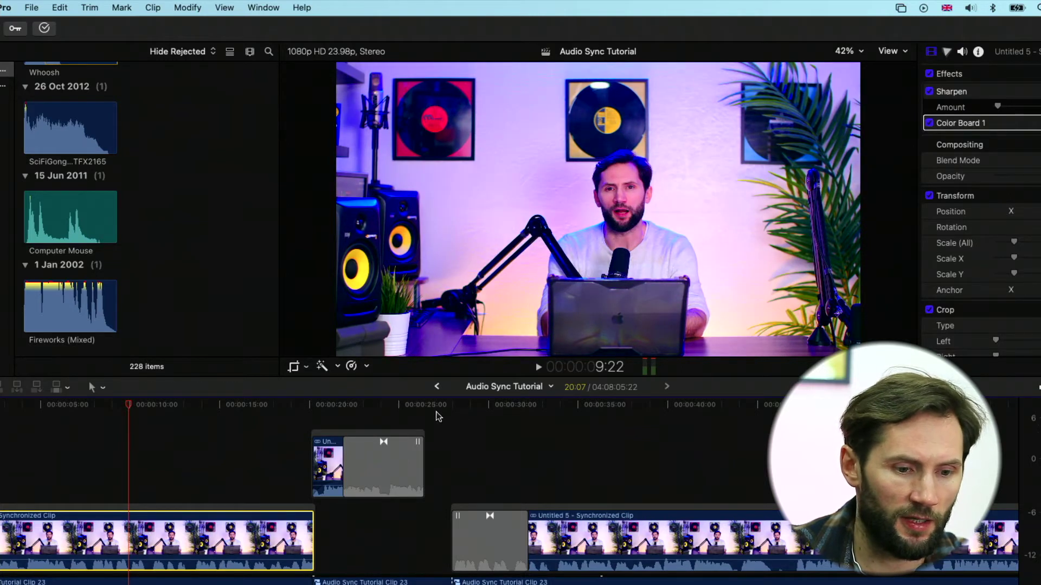
- Move the connected Untitled 5 - Synchronized Clip into the primary storyline, in front of the first Audio Sync Tutorial Clip 23
{"action": "scroll", "coordinate": [291, 451], "scroll_direction": "down", "scroll_amount": 5}
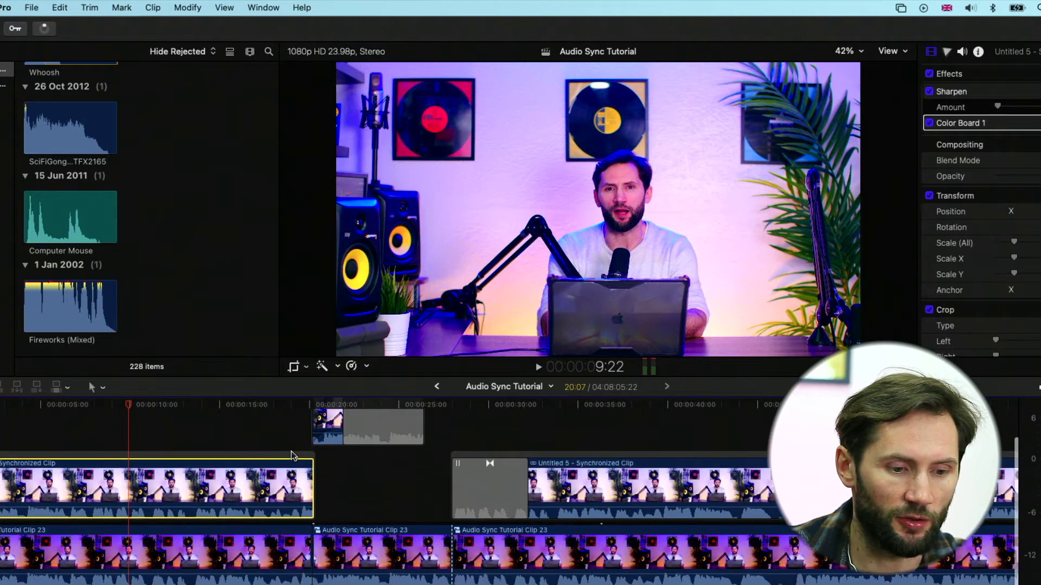
{"action": "scroll", "coordinate": [357, 412], "scroll_direction": "up", "scroll_amount": 3}
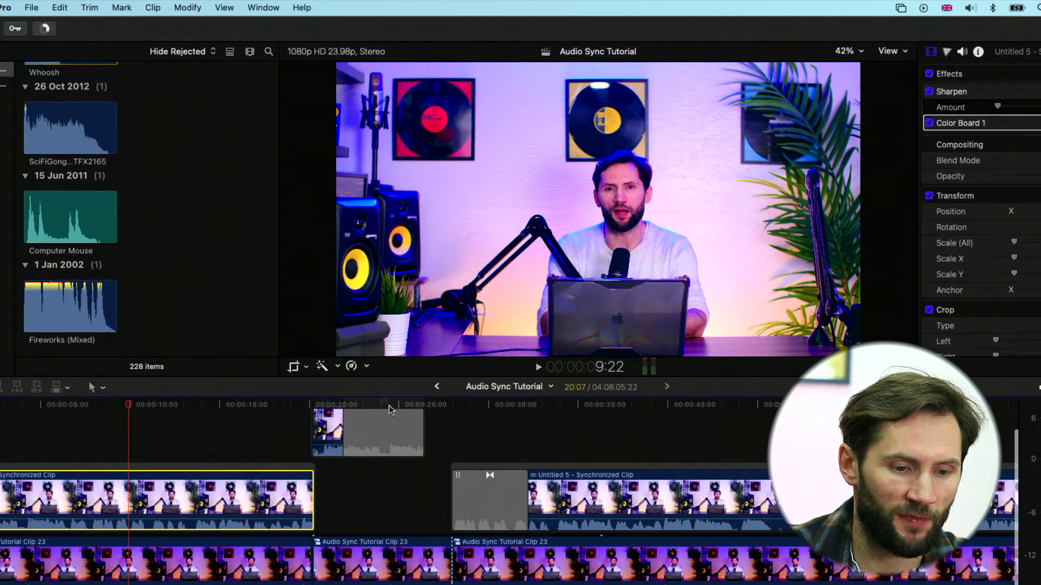
{"action": "left_click", "coordinate": [432, 405]}
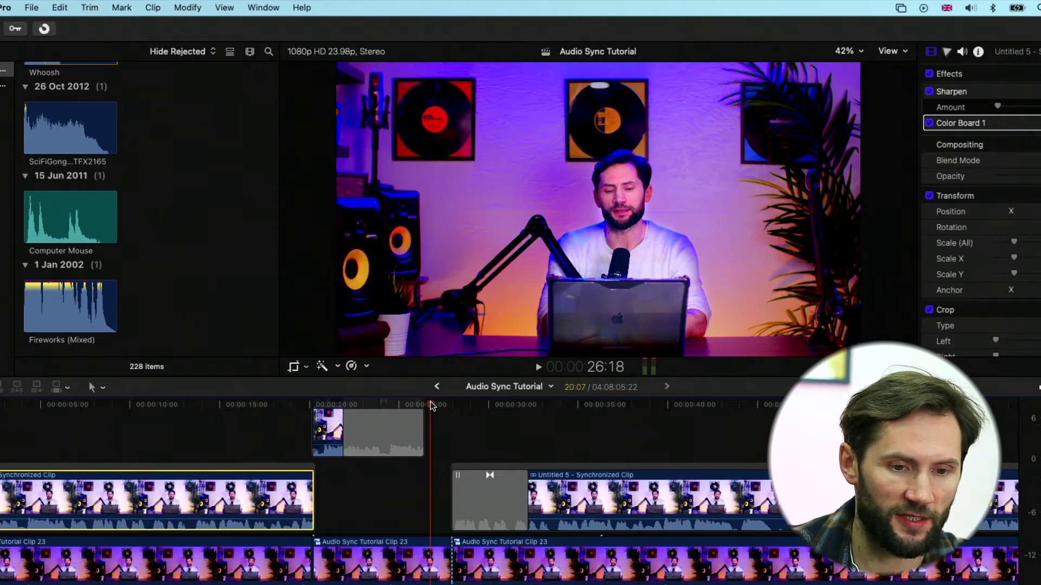
{"action": "scroll", "coordinate": [274, 504], "scroll_direction": "left", "scroll_amount": 1}
{"action": "scroll", "coordinate": [274, 505], "scroll_direction": "down", "scroll_amount": 2}
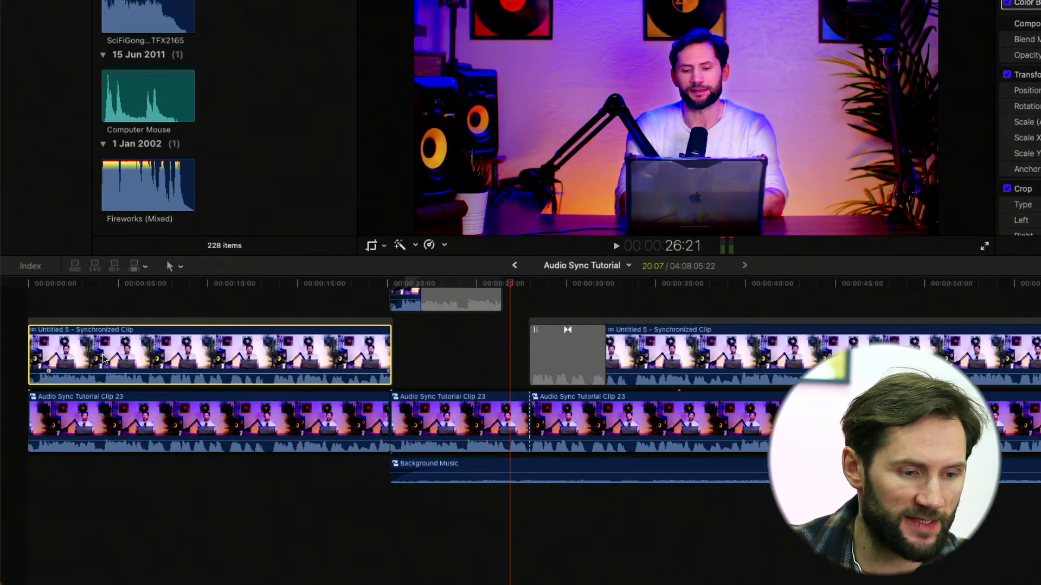
{"action": "left_click_drag", "start_coordinate": [74, 353], "coordinate": [4, 416]}
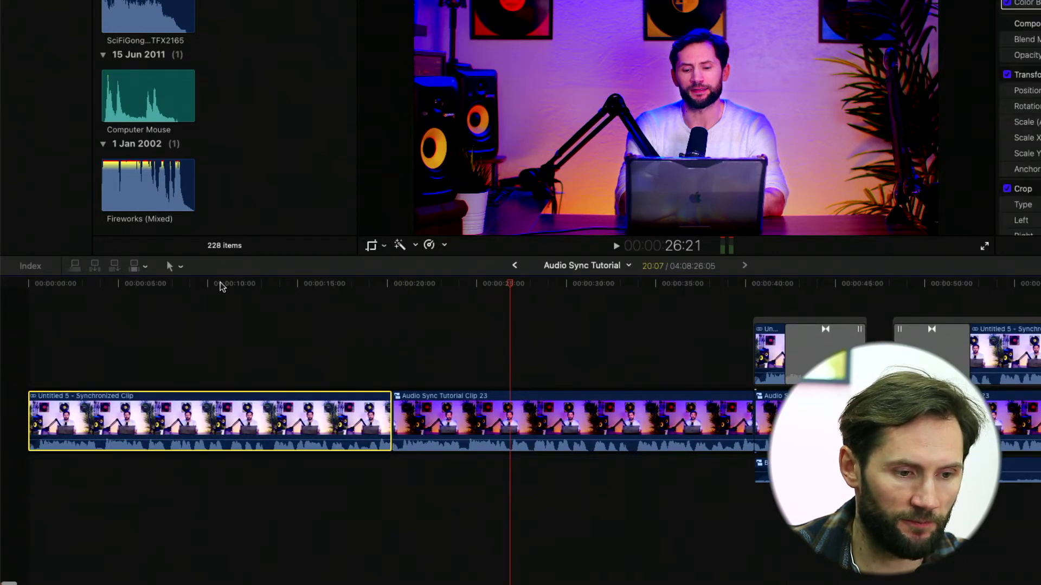
- Compare frames of the bright synchronized clip with the darker purple Audio Sync Tutorial Clip 23 beside it
{"action": "left_click", "coordinate": [181, 284]}
{"action": "left_click", "coordinate": [231, 283]}
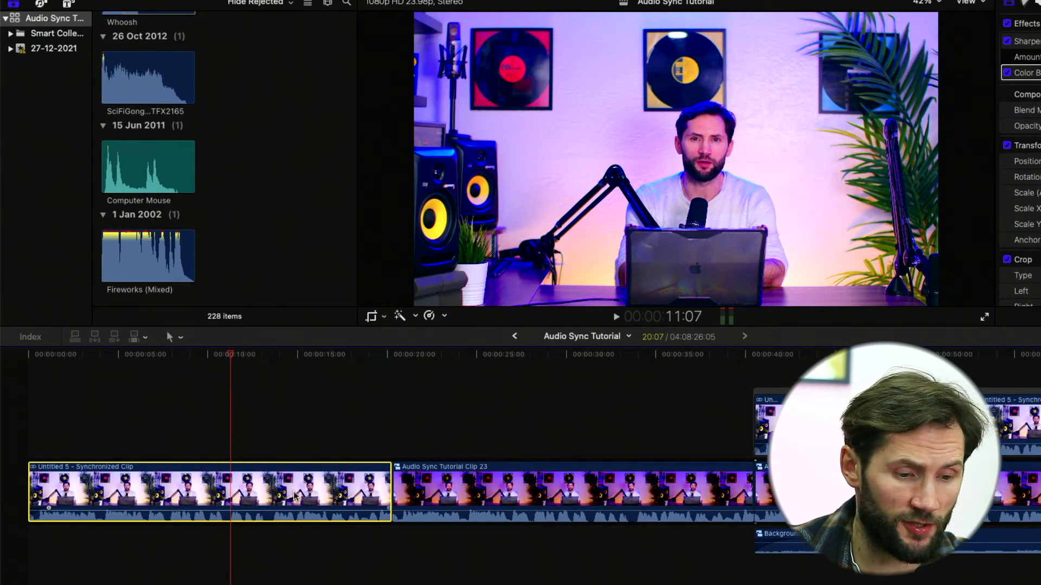
{"action": "left_click_drag", "start_coordinate": [217, 356], "coordinate": [241, 358]}
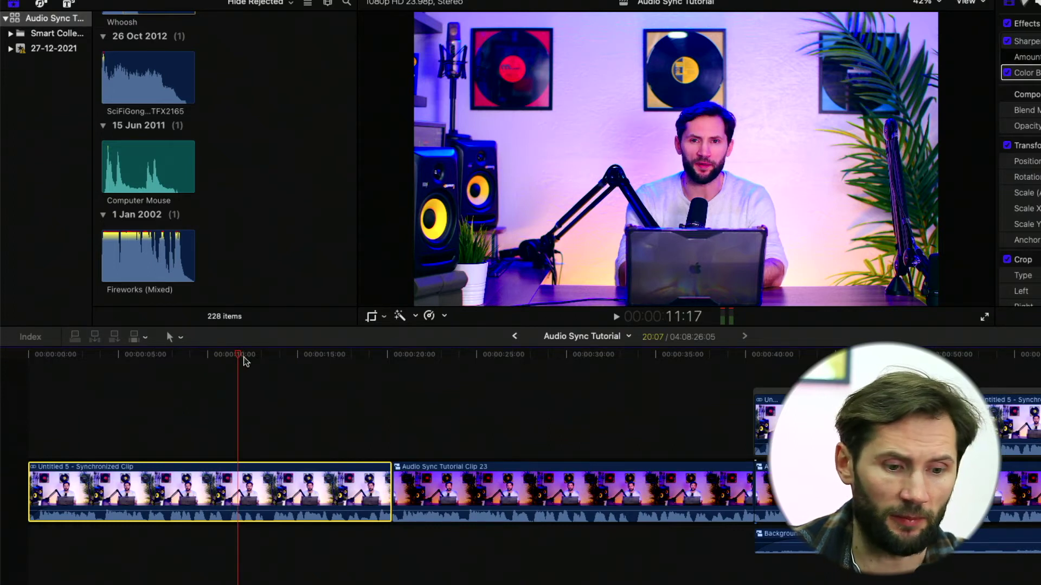
{"action": "left_click", "coordinate": [515, 356]}
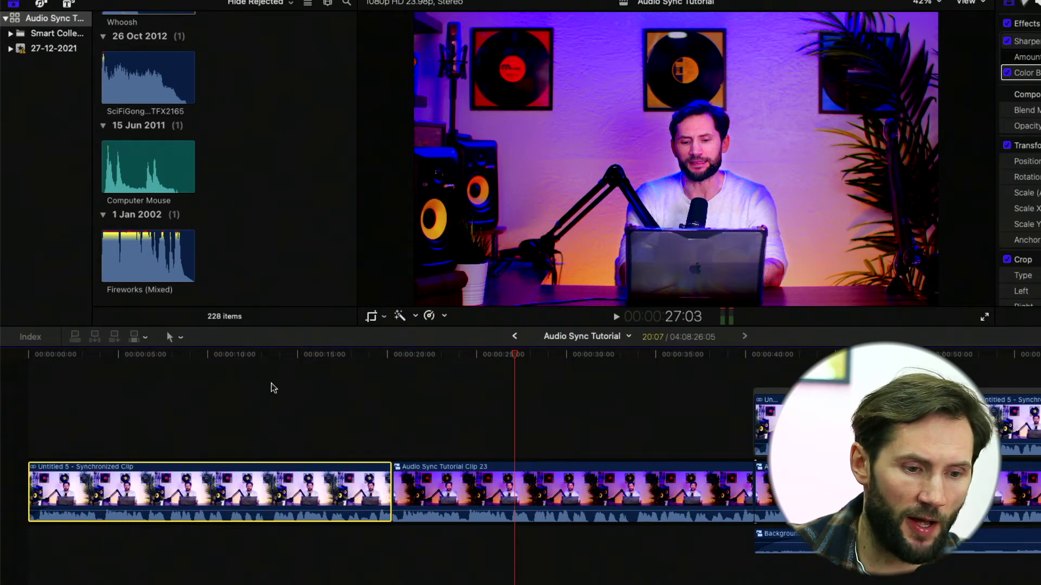
{"action": "left_click", "coordinate": [232, 355]}
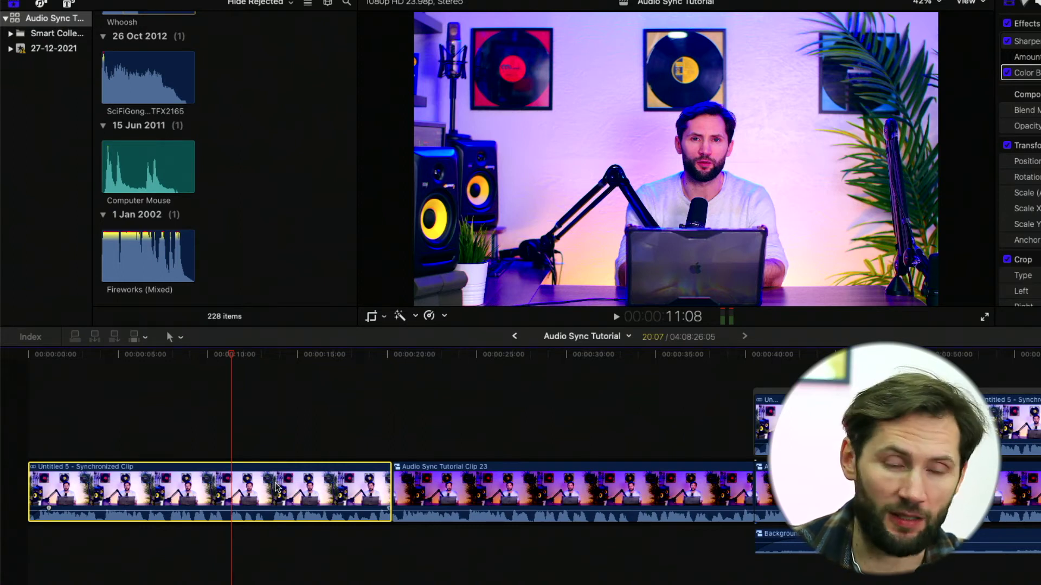
- Duplicate the first synchronized clip as a connected clip directly above itself, with both ends aligned
{"action": "left_click_drag", "start_coordinate": [264, 484], "coordinate": [248, 426]}
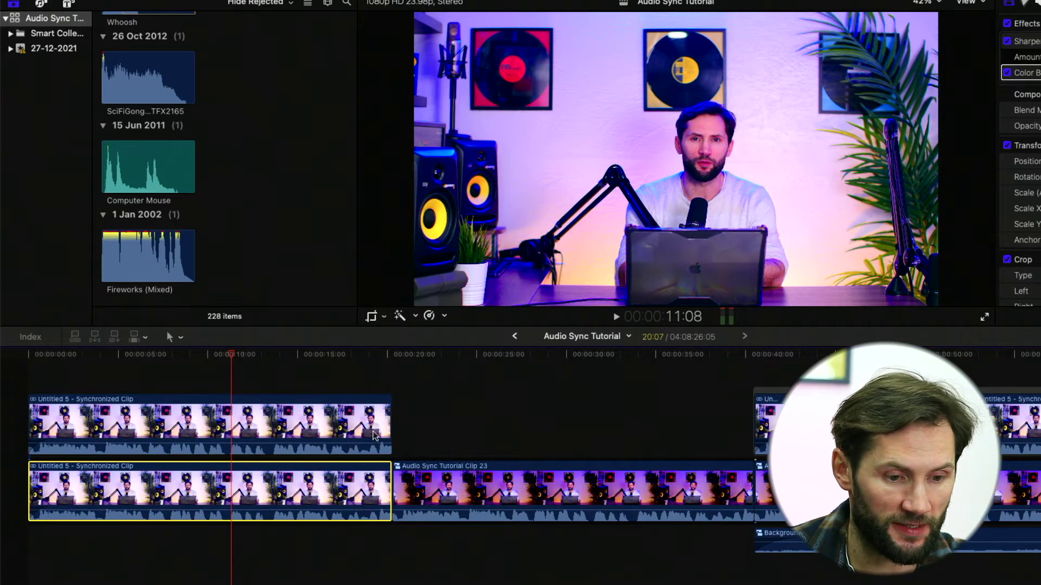
{"action": "left_click", "coordinate": [390, 426]}
{"action": "left_click", "coordinate": [393, 355]}
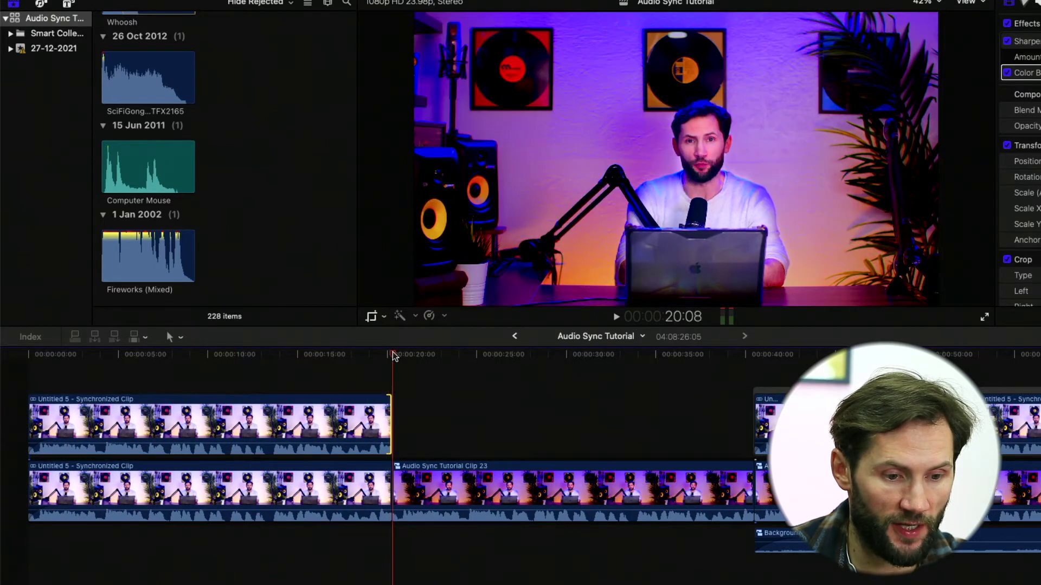
- Lower the audio volume of the upper synchronized clip copy to -∞ dB
{"action": "left_click", "coordinate": [175, 420]}
{"action": "left_click", "coordinate": [177, 360]}
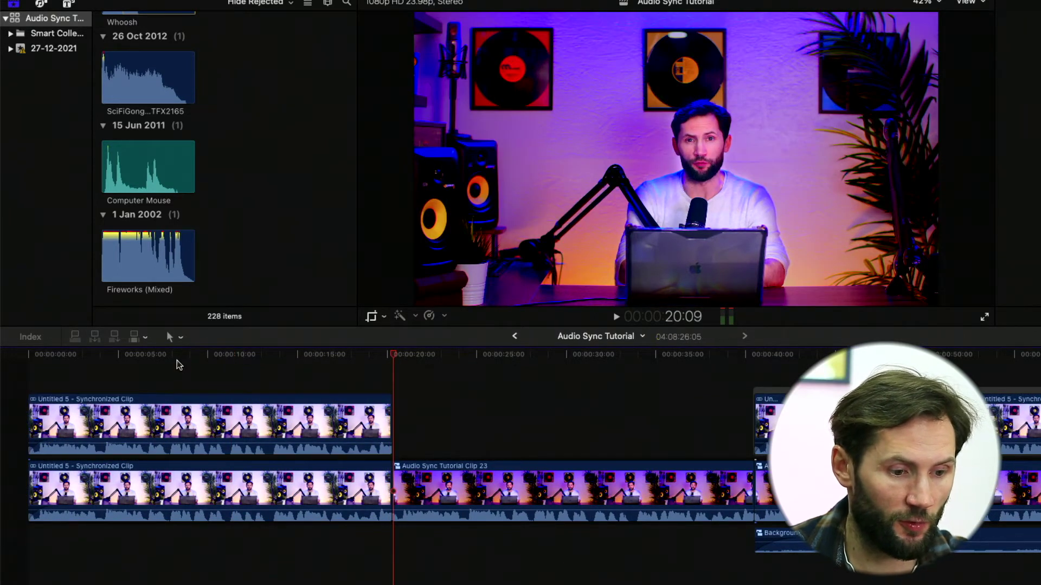
{"action": "left_click_drag", "start_coordinate": [176, 356], "coordinate": [170, 357]}
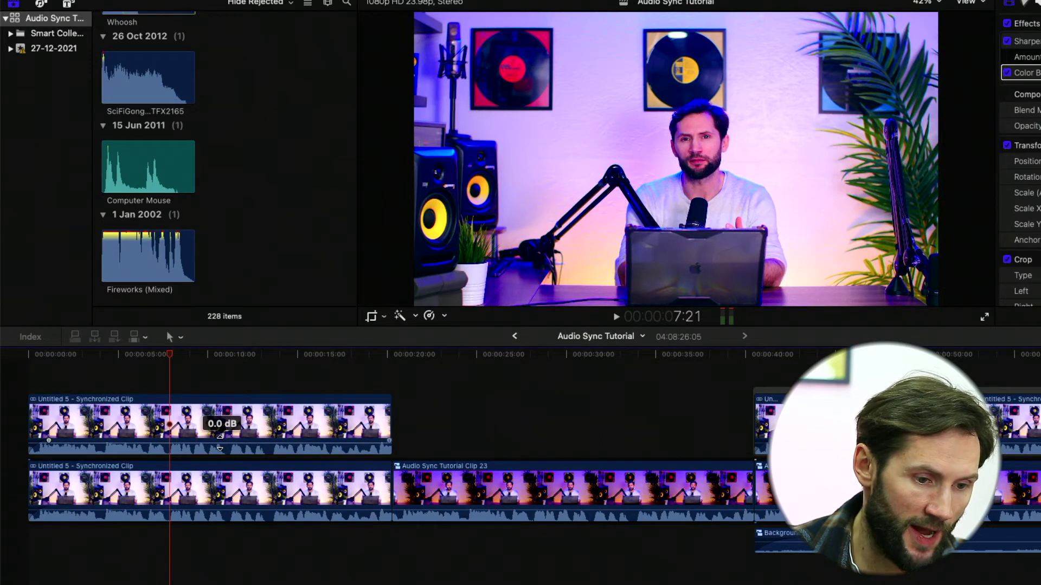
{"action": "left_click_drag", "start_coordinate": [219, 436], "coordinate": [219, 455]}
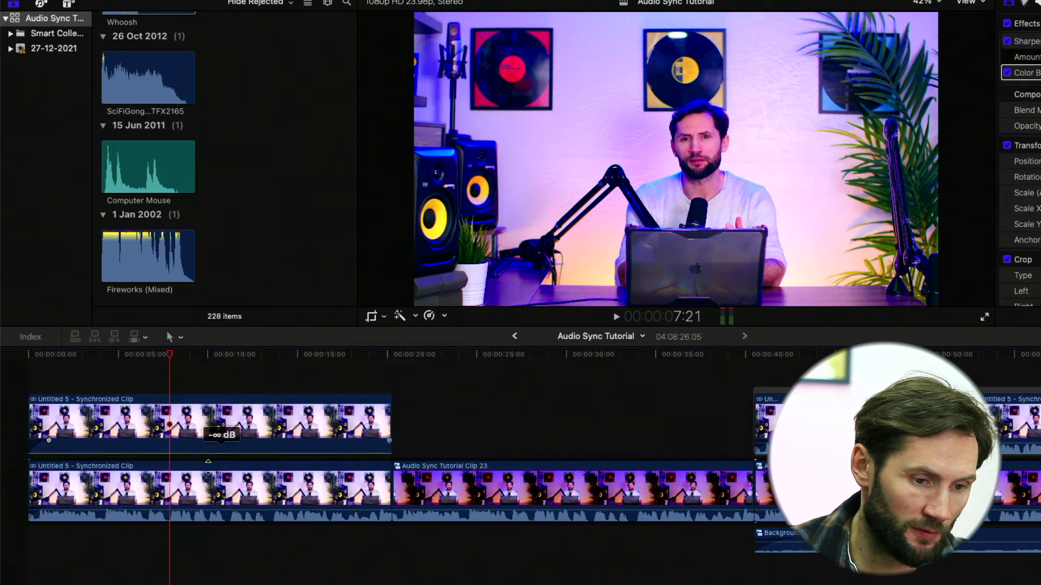
{"action": "left_click", "coordinate": [198, 429]}
- Disable and re-enable the upper and lower synchronized clips in turn to compare them at about 9 seconds
{"action": "left_click_drag", "start_coordinate": [156, 357], "coordinate": [181, 358]}
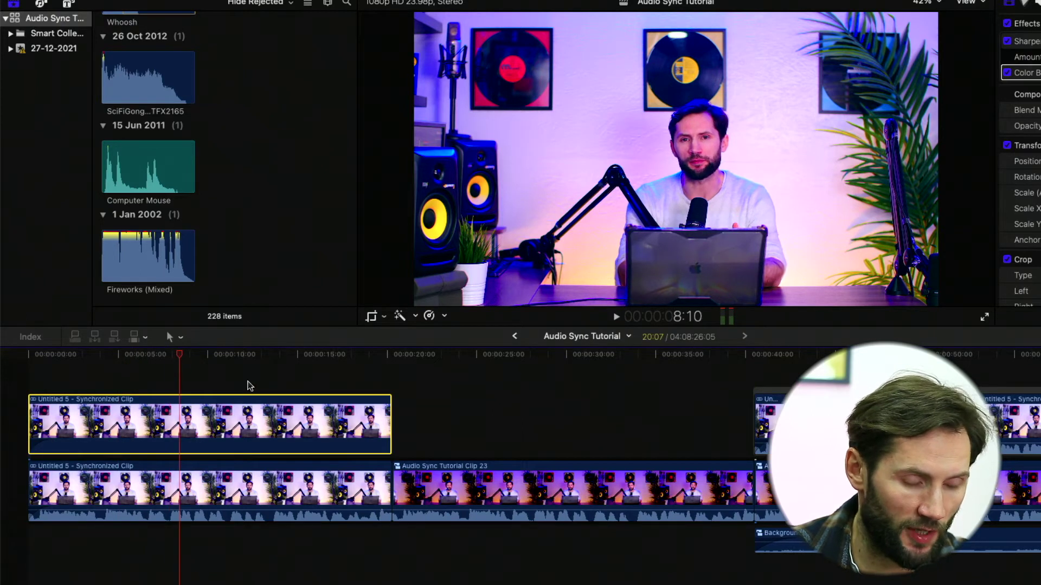
{"action": "left_click", "coordinate": [208, 355]}
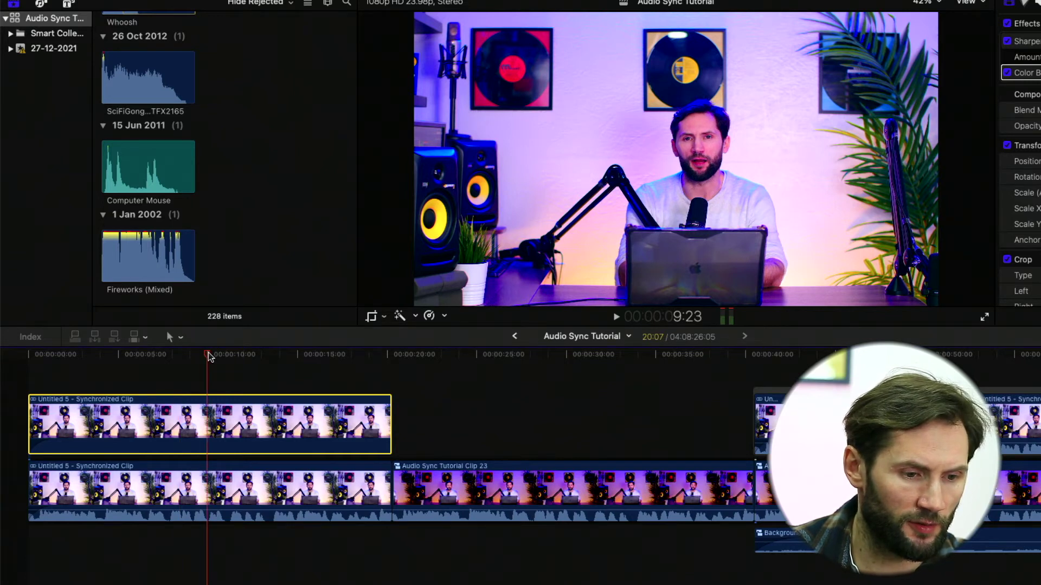
{"action": "left_click_drag", "start_coordinate": [208, 355], "coordinate": [195, 355]}
{"action": "left_click", "coordinate": [235, 488]}
{"action": "left_click", "coordinate": [237, 438]}
{"action": "key", "text": "v"}
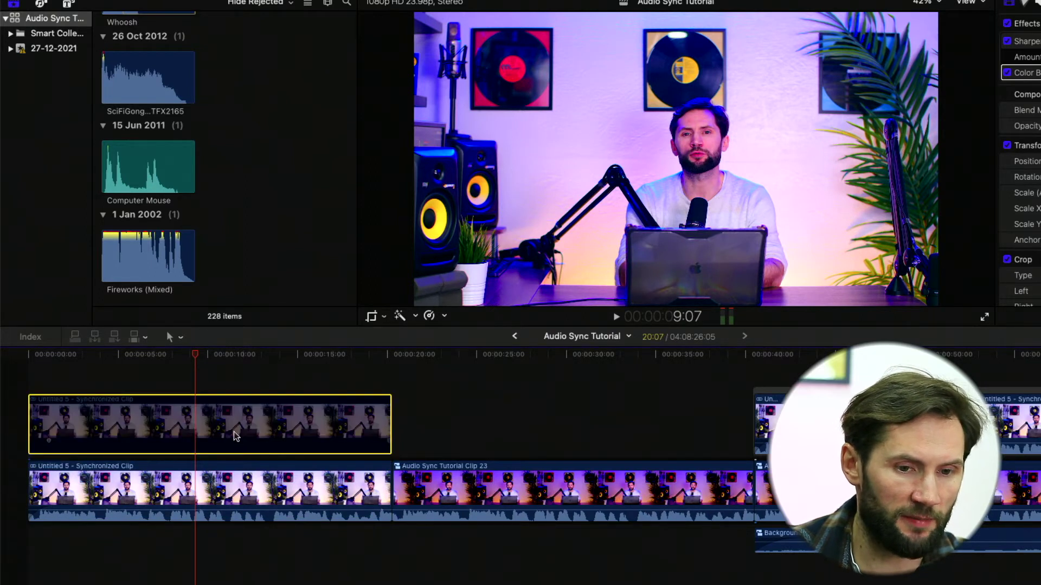
{"action": "key", "text": "v"}
{"action": "left_click", "coordinate": [232, 489]}
{"action": "key", "text": "v"}
{"action": "key", "text": "v"}
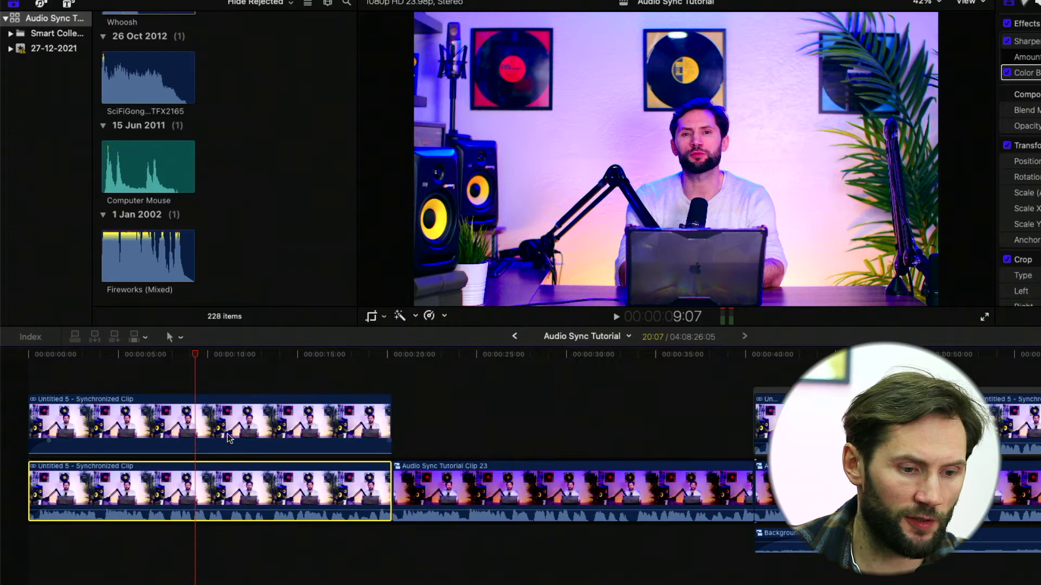
- Disable the upper synchronized copy and toggle the short connected clip at 41:10 to compare it with the graded clip beneath
{"action": "left_click", "coordinate": [227, 436]}
{"action": "key", "text": "v"}
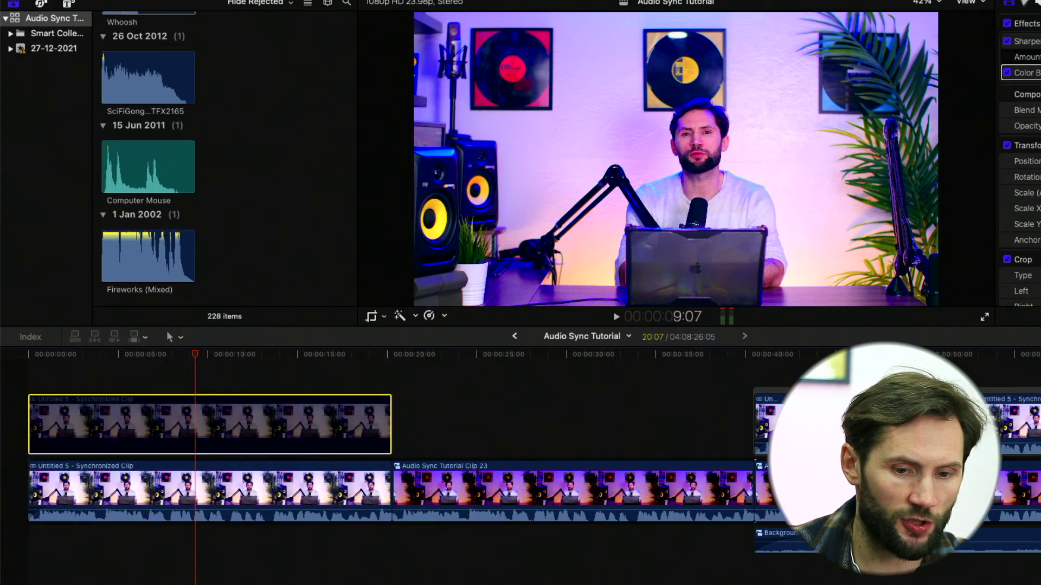
{"action": "left_click", "coordinate": [773, 383]}
{"action": "left_click", "coordinate": [769, 382]}
{"action": "left_click", "coordinate": [770, 404]}
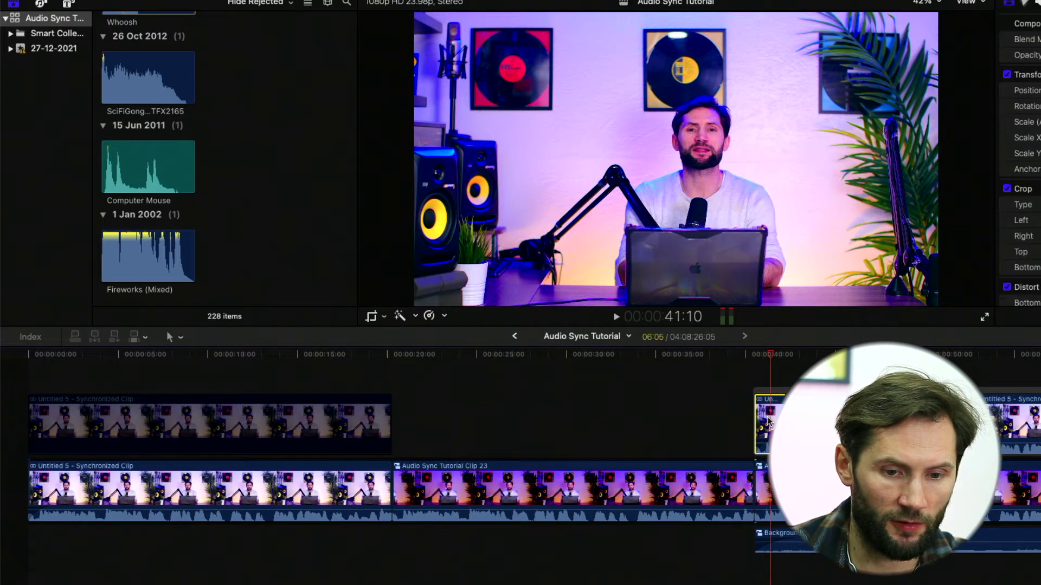
{"action": "left_click", "coordinate": [764, 428]}
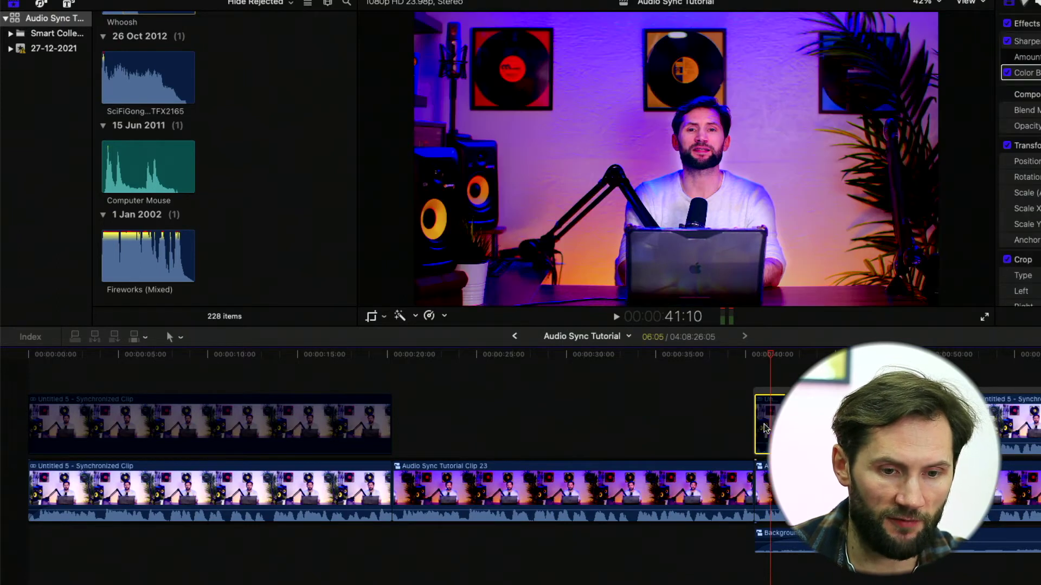
{"action": "key", "text": "v"}
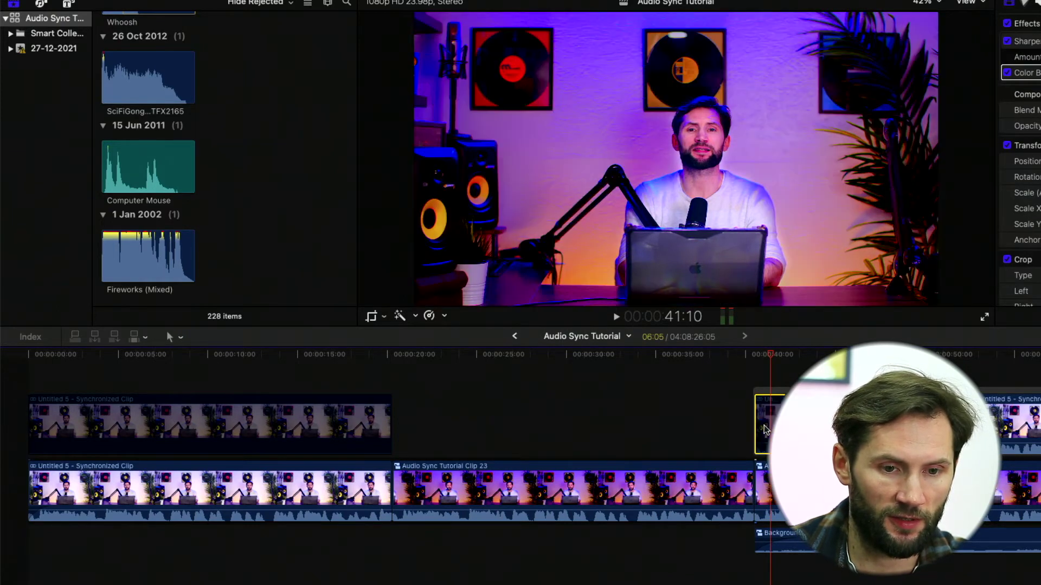
- Disable and re-enable the connected clip and the compound clip beneath it in turn to compare both looks at 41:10
{"action": "key", "text": "super+Down"}
{"action": "key", "text": "super+z"}
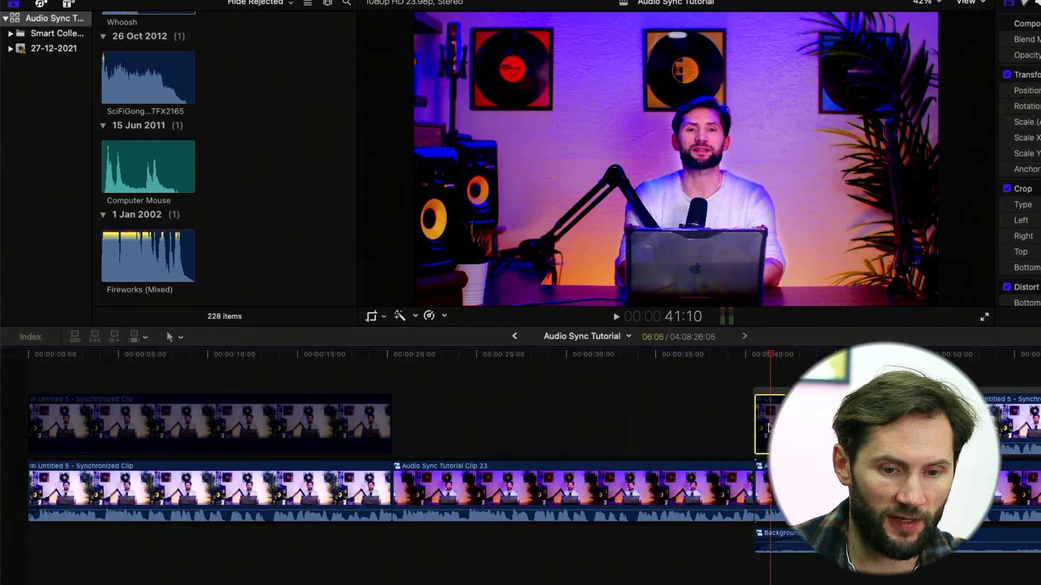
{"action": "left_click", "coordinate": [767, 436]}
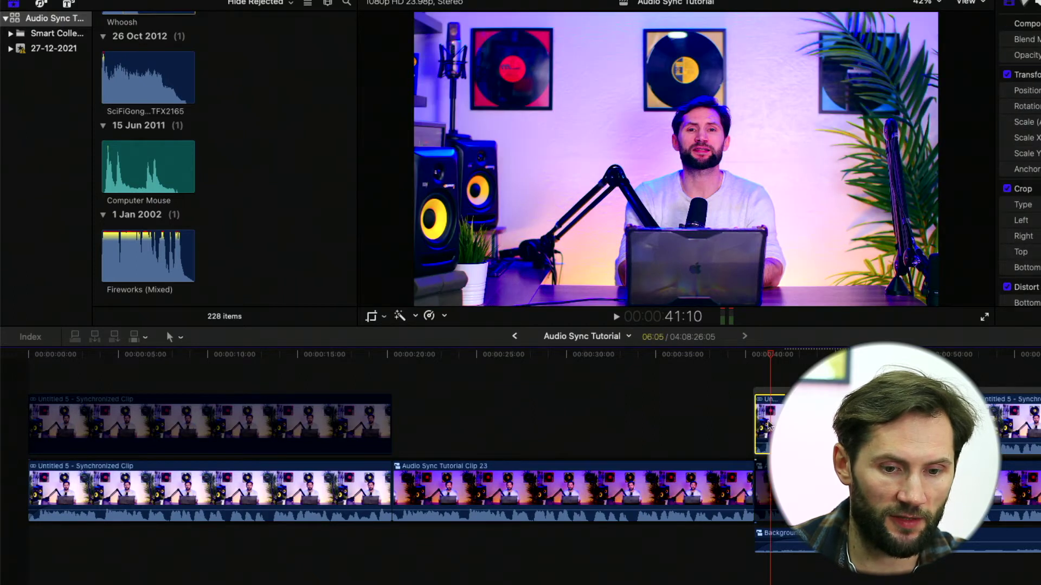
{"action": "key", "text": "v"}
{"action": "key", "text": "v"}
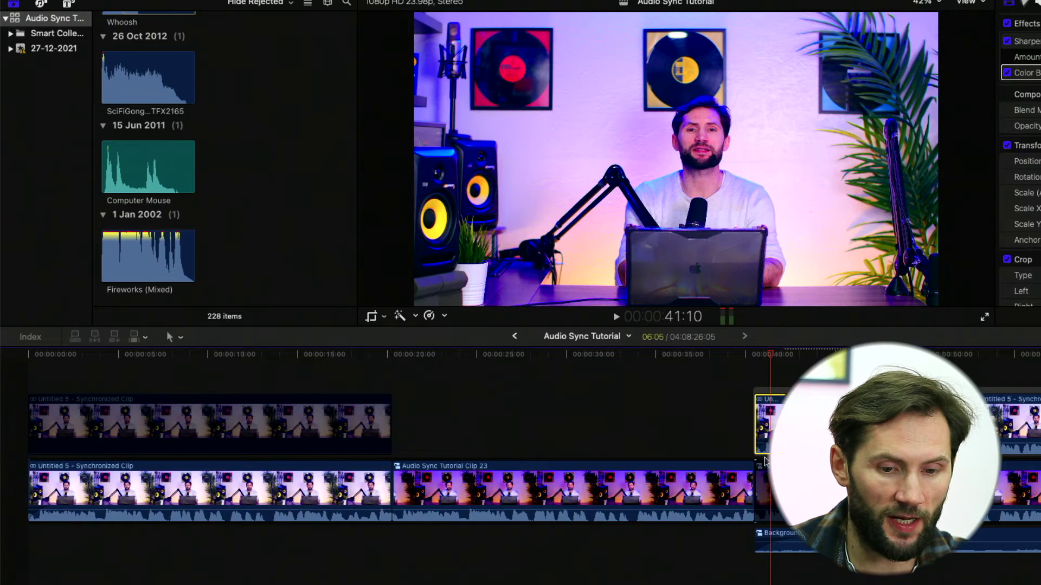
{"action": "left_click", "coordinate": [766, 481]}
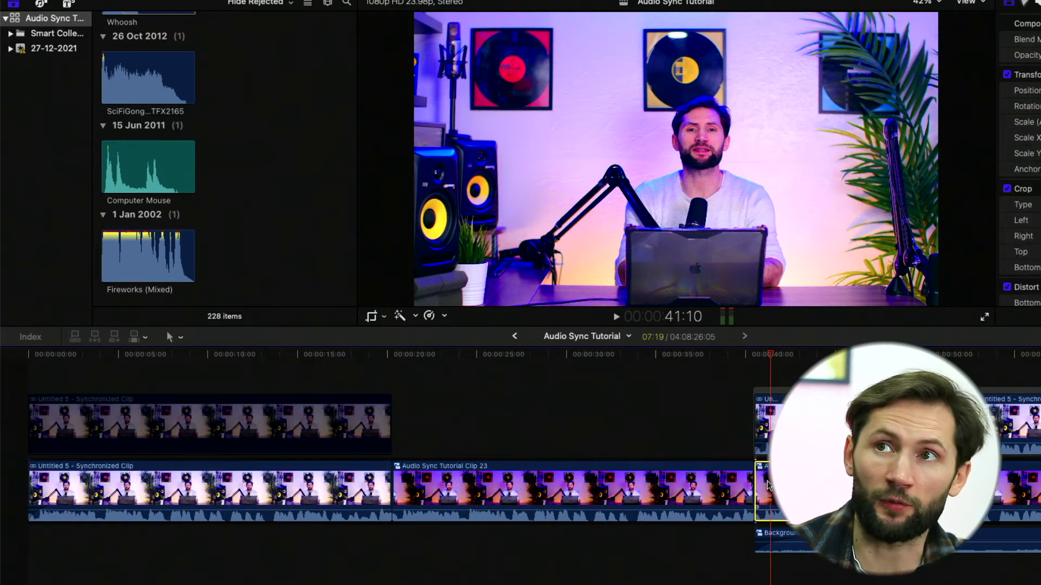
- Inspect the effects of the short connected clip against those of the compound clip beneath it at about 41 seconds
{"action": "left_click", "coordinate": [768, 420]}
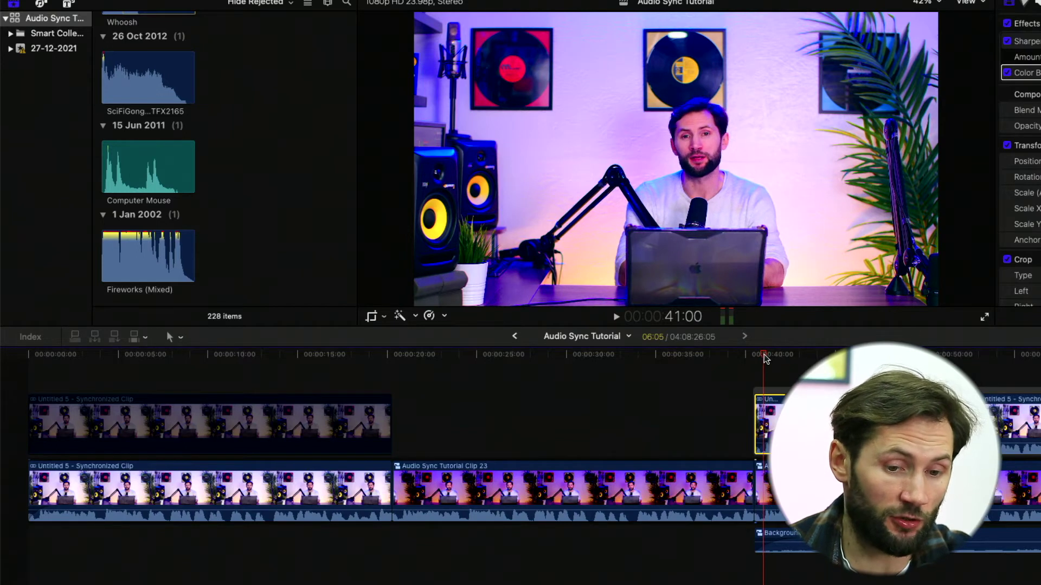
{"action": "left_click", "coordinate": [775, 490]}
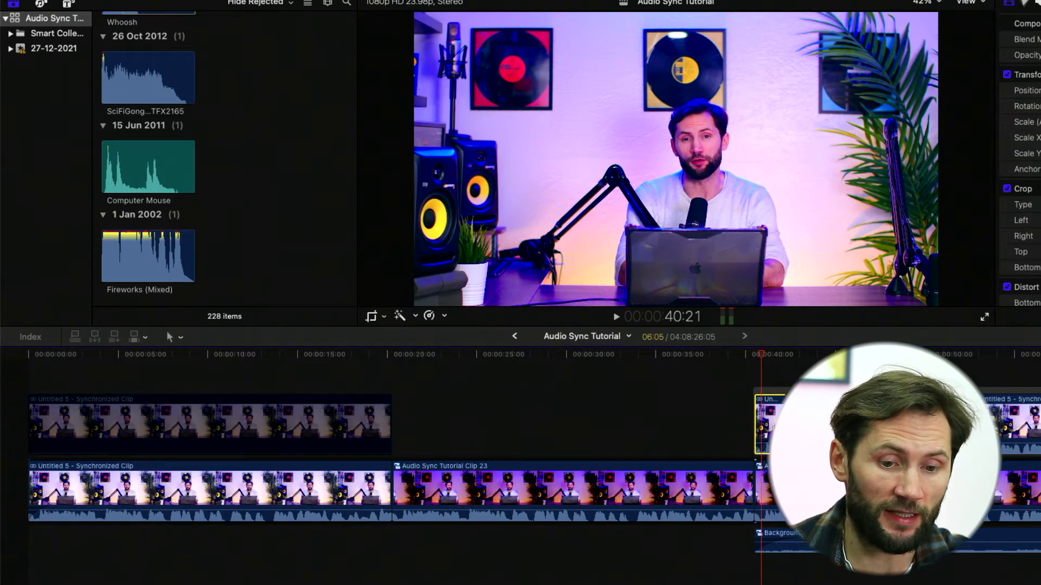
{"action": "left_click", "coordinate": [759, 416]}
{"action": "left_click", "coordinate": [762, 488]}
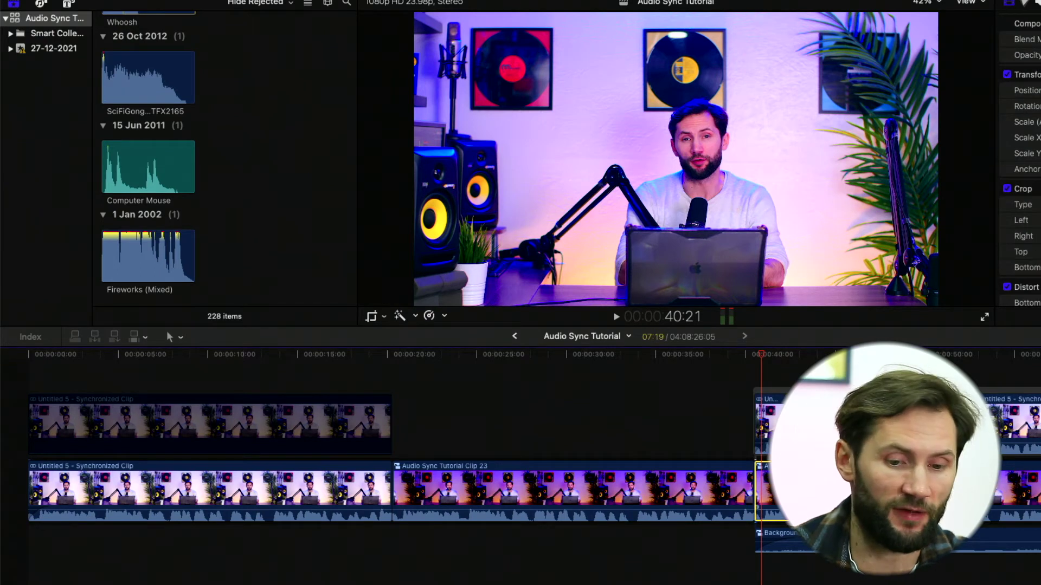
{"action": "left_click", "coordinate": [759, 407]}
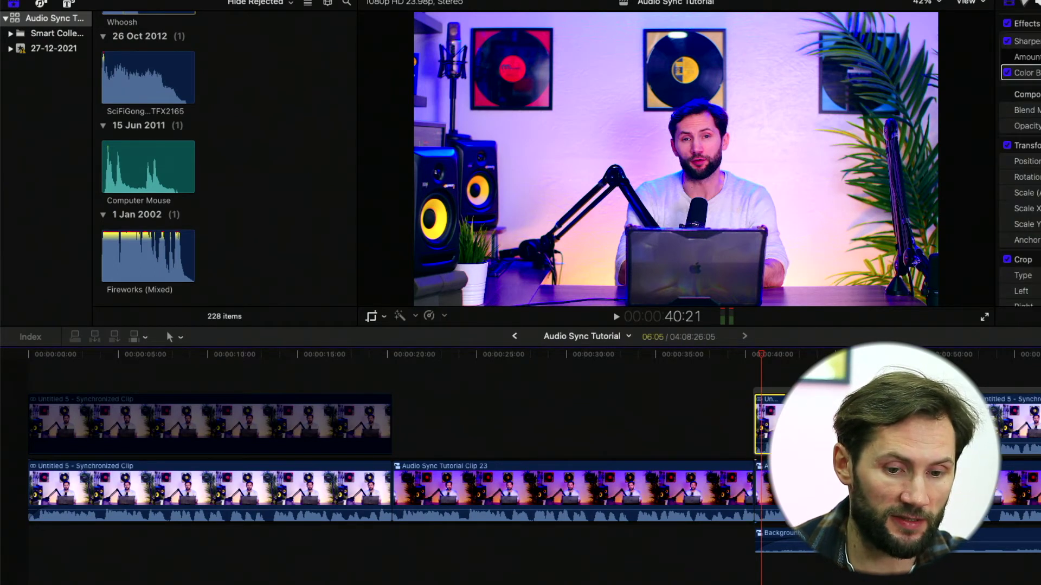
- Re-enable the upper synchronized clip copy at the timeline's start and place the playhead at 6:20
{"action": "left_click", "coordinate": [122, 425]}
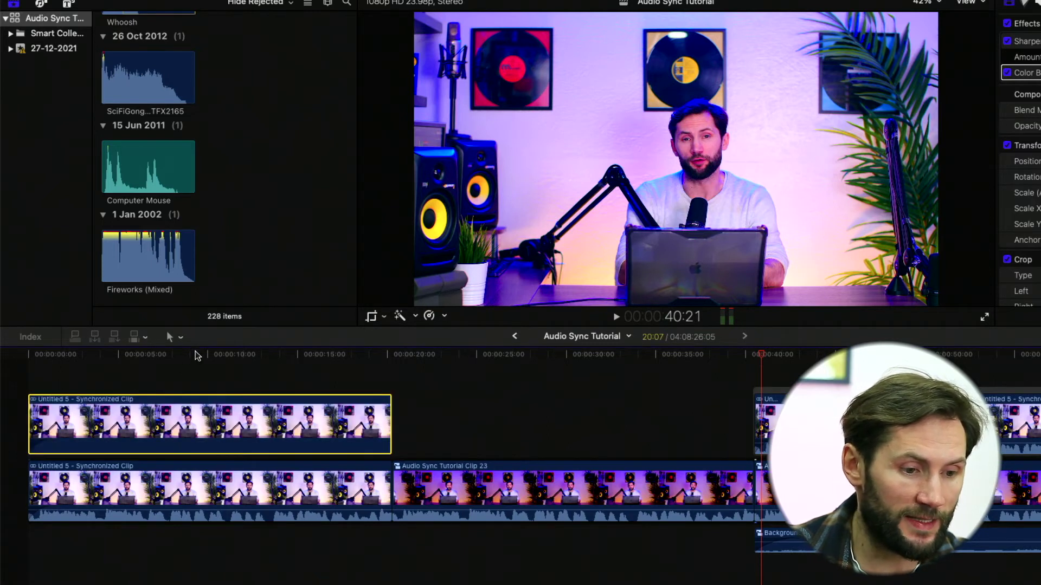
{"action": "left_click", "coordinate": [152, 353]}
{"action": "left_click_drag", "start_coordinate": [195, 447], "coordinate": [195, 448]}
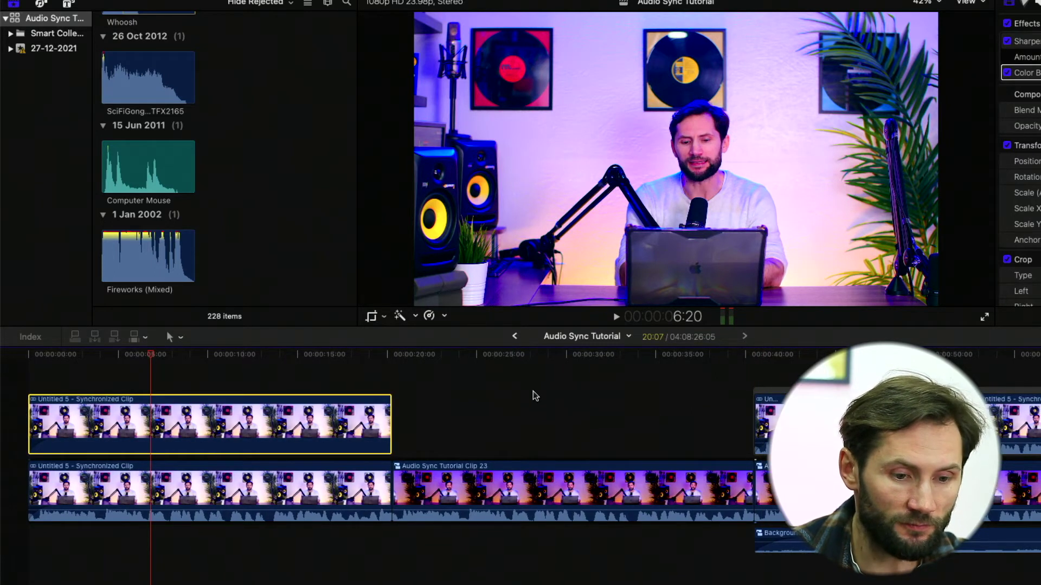
- Place the playhead at 27:01 and open the first Audio Sync Tutorial Clip 23 compound clip
{"action": "mouse_move", "coordinate": [524, 355]}
{"action": "left_mouse_down"}
{"action": "mouse_move", "coordinate": [654, 358]}
{"action": "mouse_move", "coordinate": [521, 362]}
{"action": "left_mouse_up"}
{"action": "left_click", "coordinate": [615, 480]}
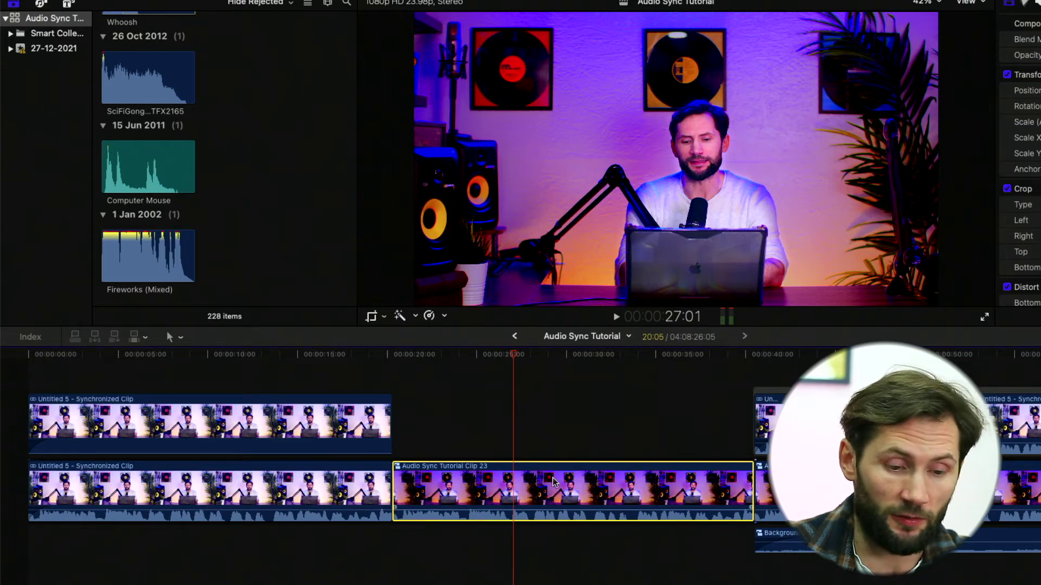
{"action": "double_click", "coordinate": [523, 487]}
- Examine the Draw Mask and other effects on the two layered clips inside the compound clip and return to the Audio Sync Tutorial timeline
{"action": "left_click", "coordinate": [368, 419]}
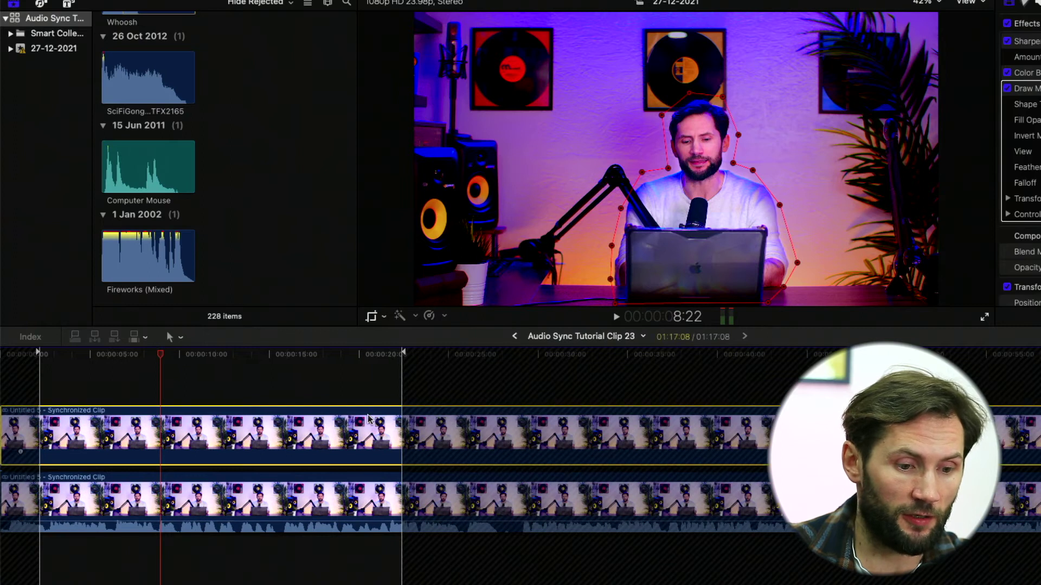
{"action": "left_click", "coordinate": [343, 493]}
{"action": "left_click", "coordinate": [341, 433]}
{"action": "left_click", "coordinate": [332, 503]}
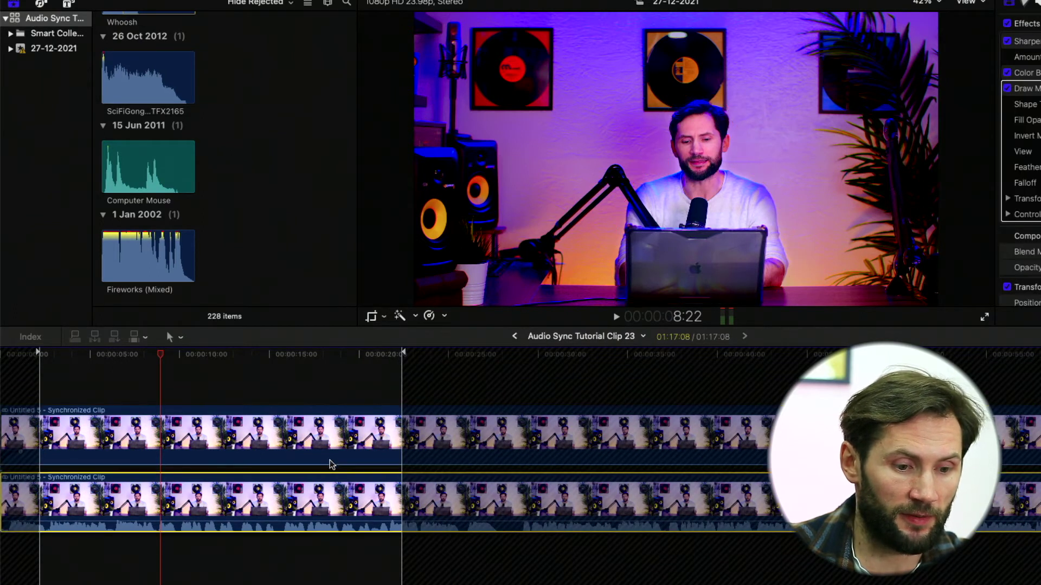
{"action": "left_click", "coordinate": [318, 441]}
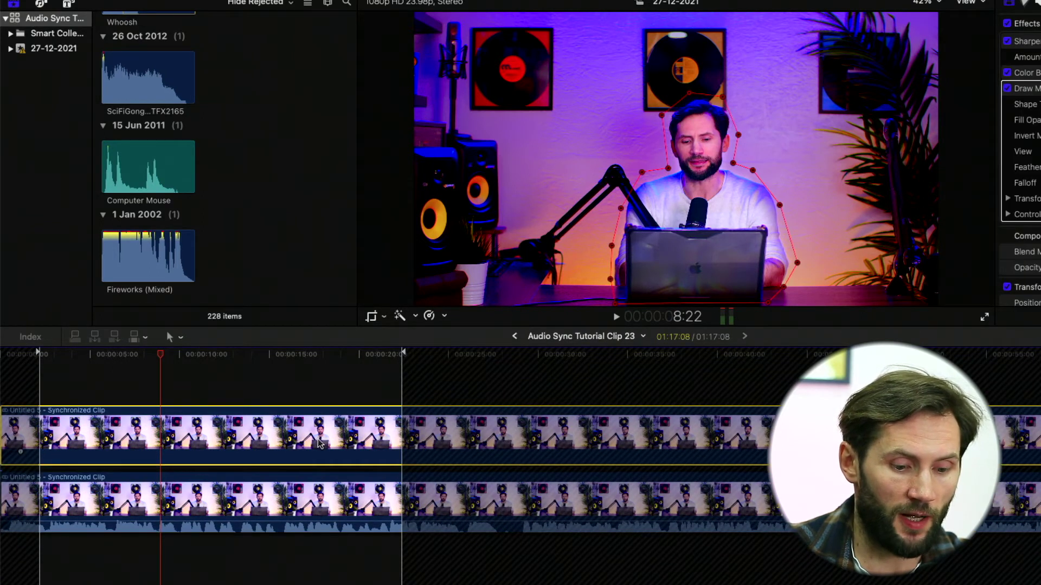
{"action": "left_click", "coordinate": [300, 496]}
{"action": "left_click", "coordinate": [299, 450]}
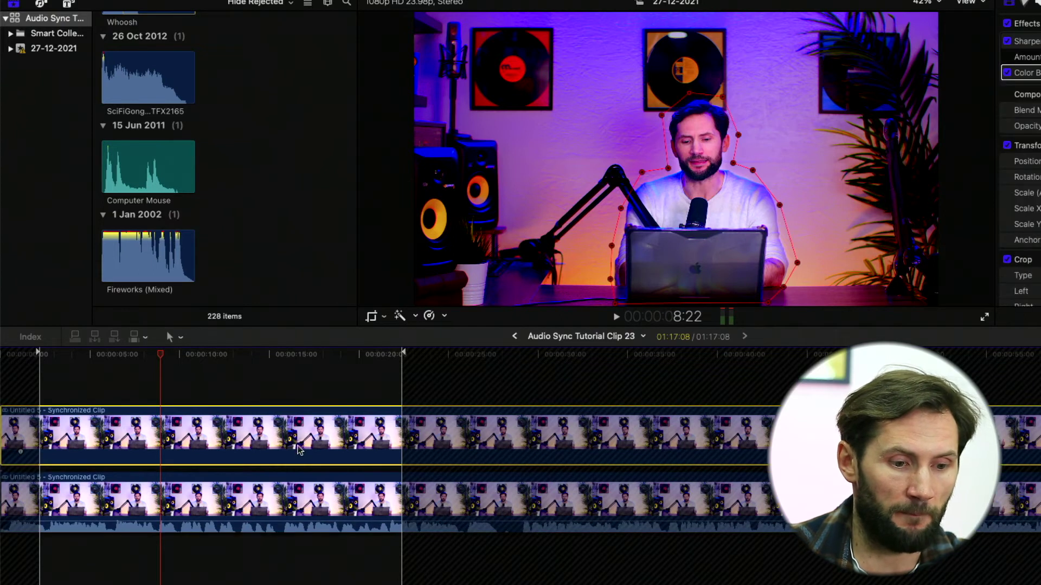
{"action": "left_click", "coordinate": [308, 494]}
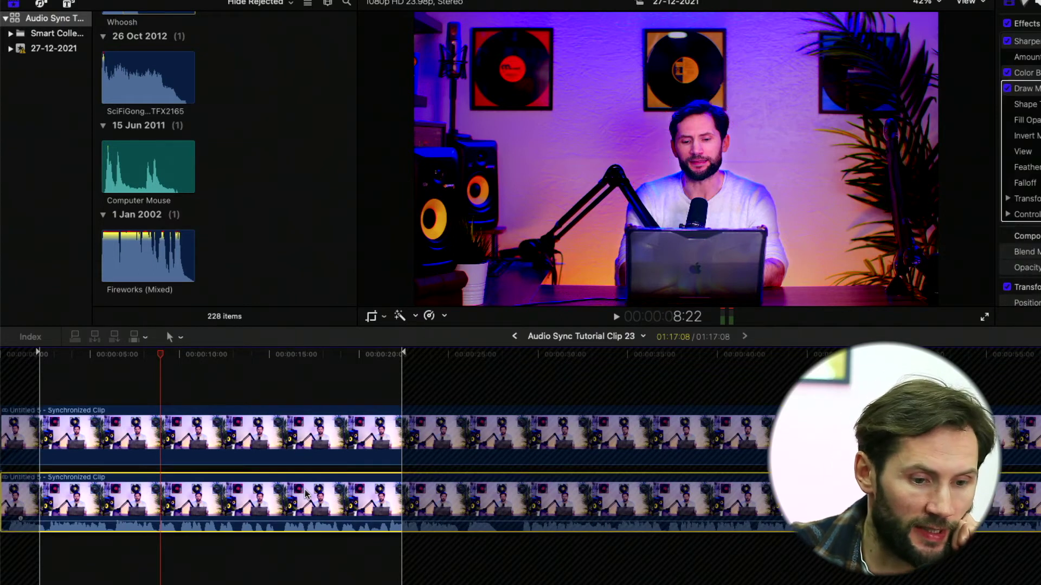
{"action": "left_click", "coordinate": [318, 443]}
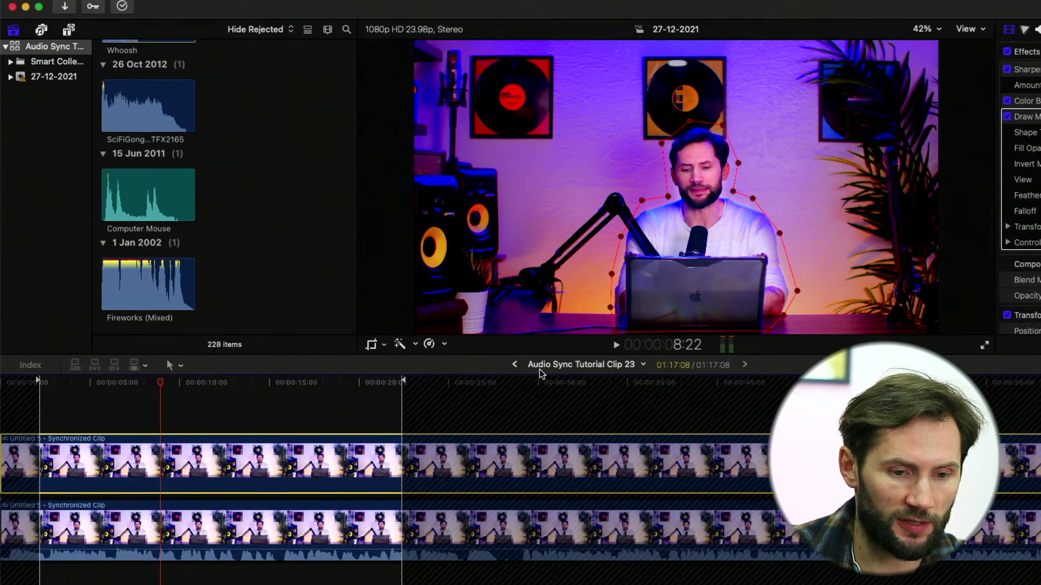
{"action": "left_click", "coordinate": [515, 366]}
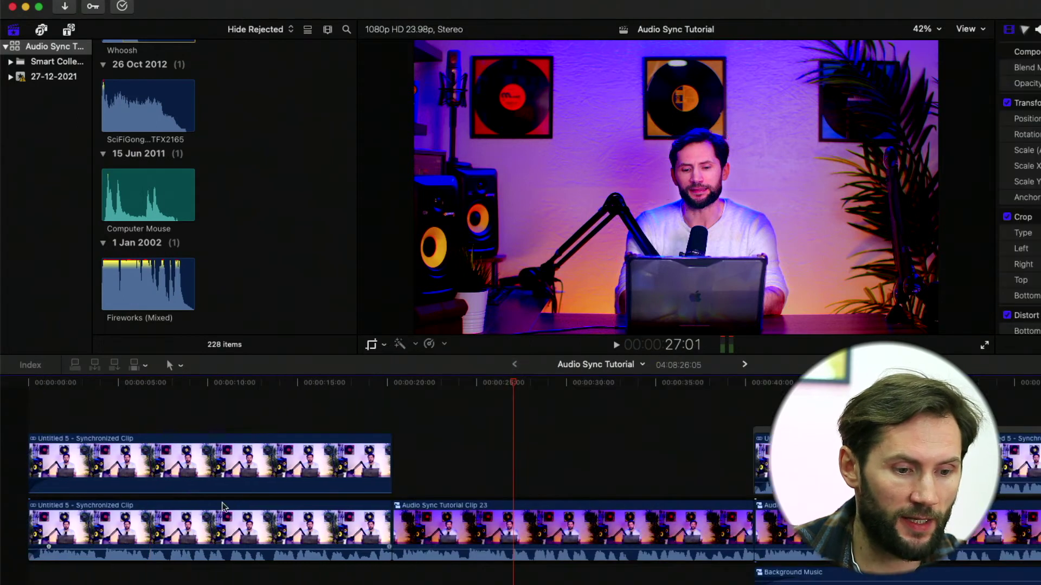
- Search the effects for "mask" and apply Draw Mask to the upper synchronized clip at the timeline's start
{"action": "left_click", "coordinate": [274, 509]}
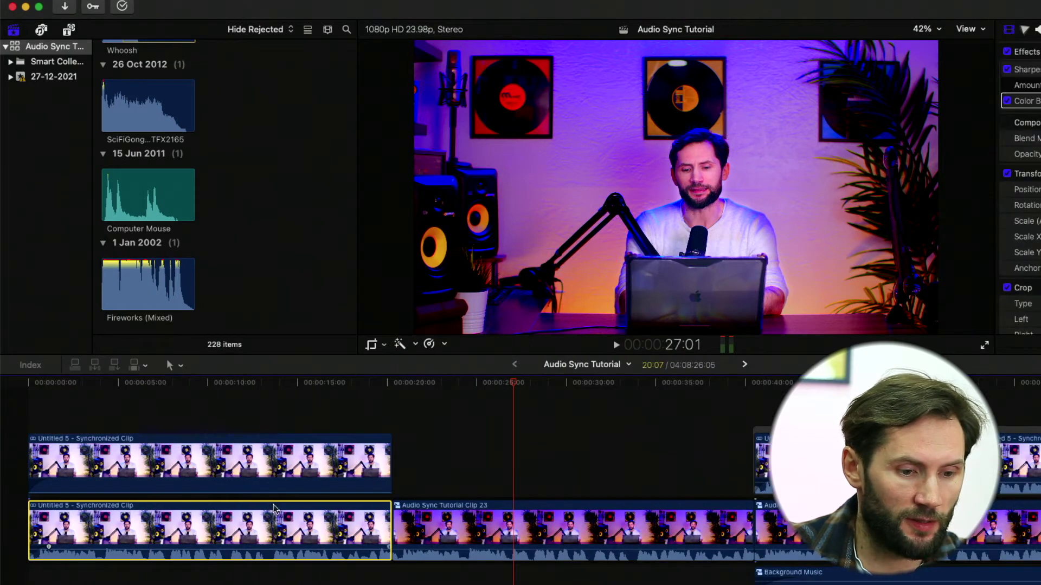
{"action": "left_click", "coordinate": [253, 464]}
{"action": "scroll", "coordinate": [433, 423], "scroll_direction": "down", "scroll_amount": 1}
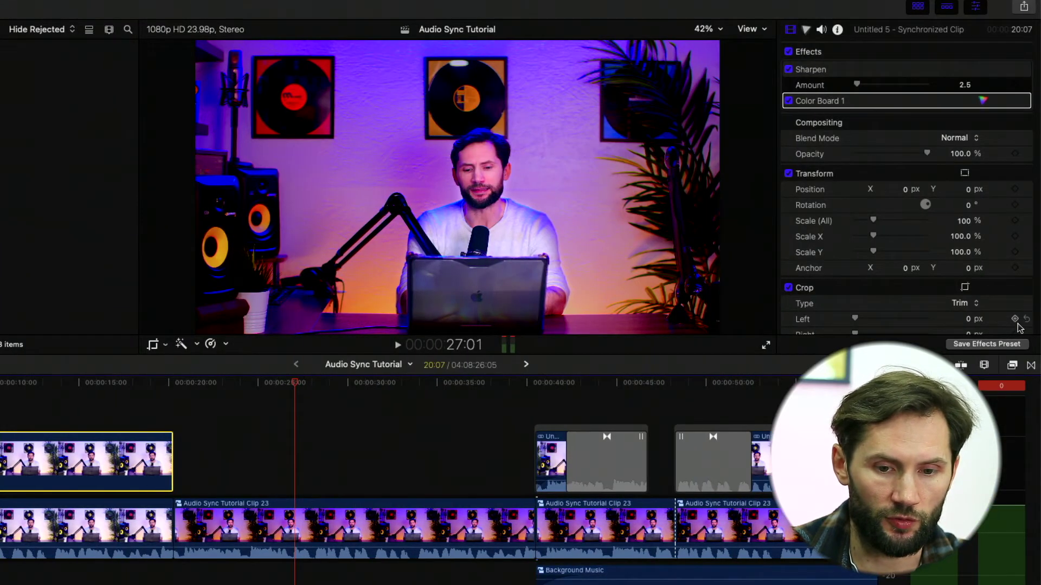
{"action": "left_click", "coordinate": [1012, 366]}
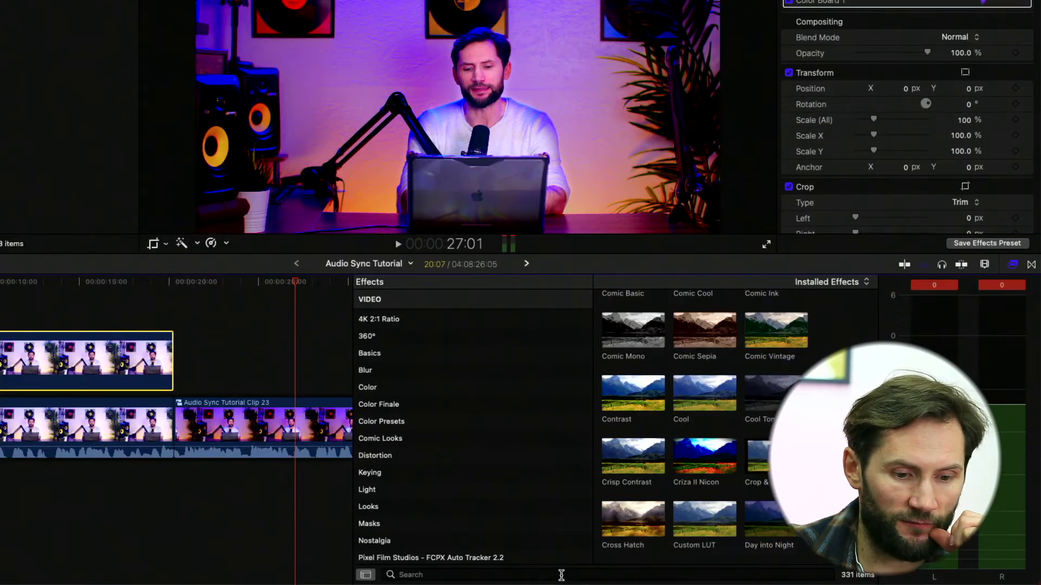
{"action": "left_click", "coordinate": [561, 575]}
{"action": "type", "text": "mask"}
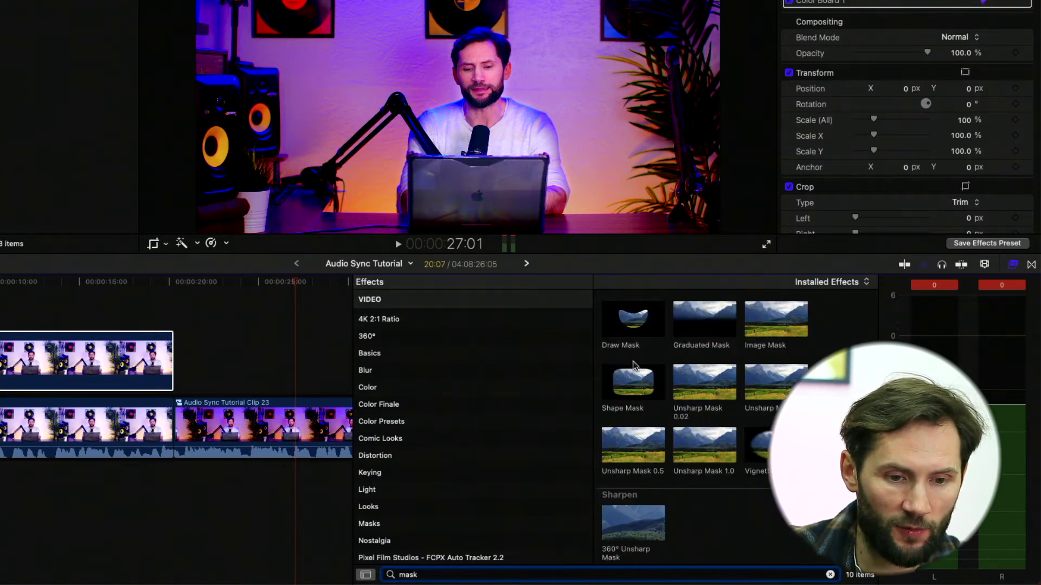
{"action": "left_click", "coordinate": [617, 320]}
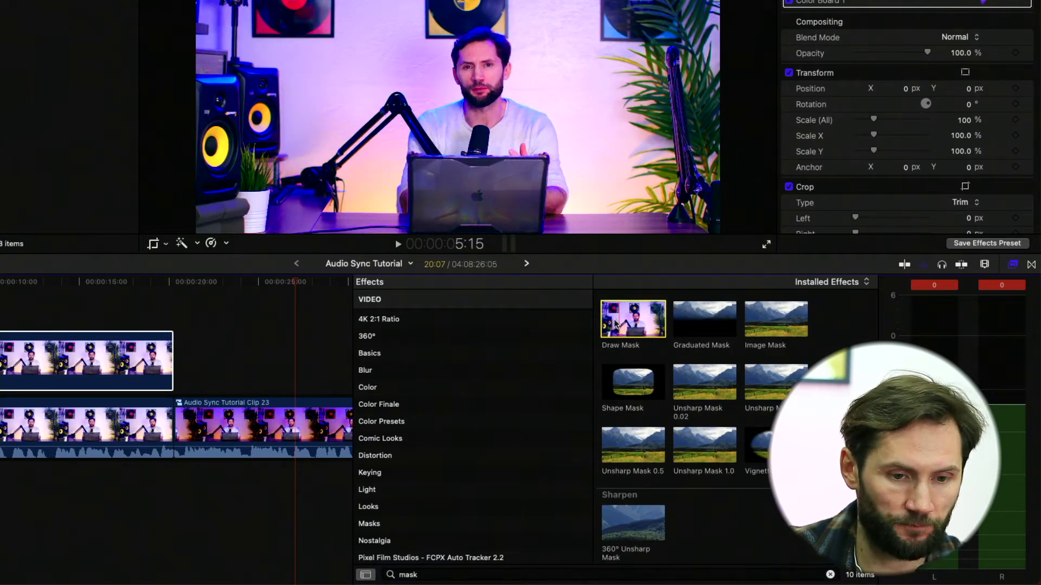
{"action": "left_click_drag", "start_coordinate": [616, 320], "coordinate": [55, 357]}
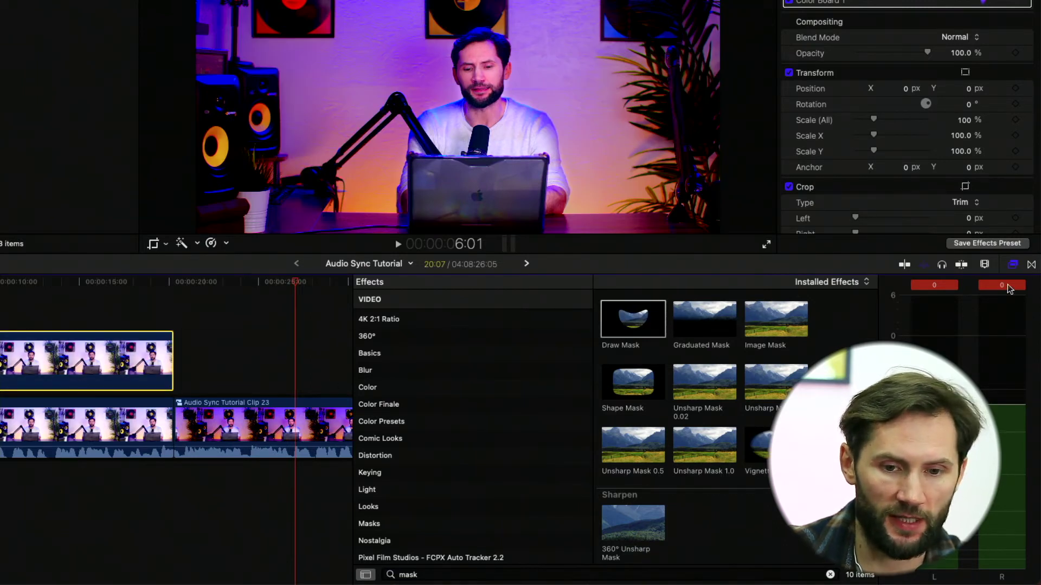
{"action": "left_click", "coordinate": [1010, 265]}
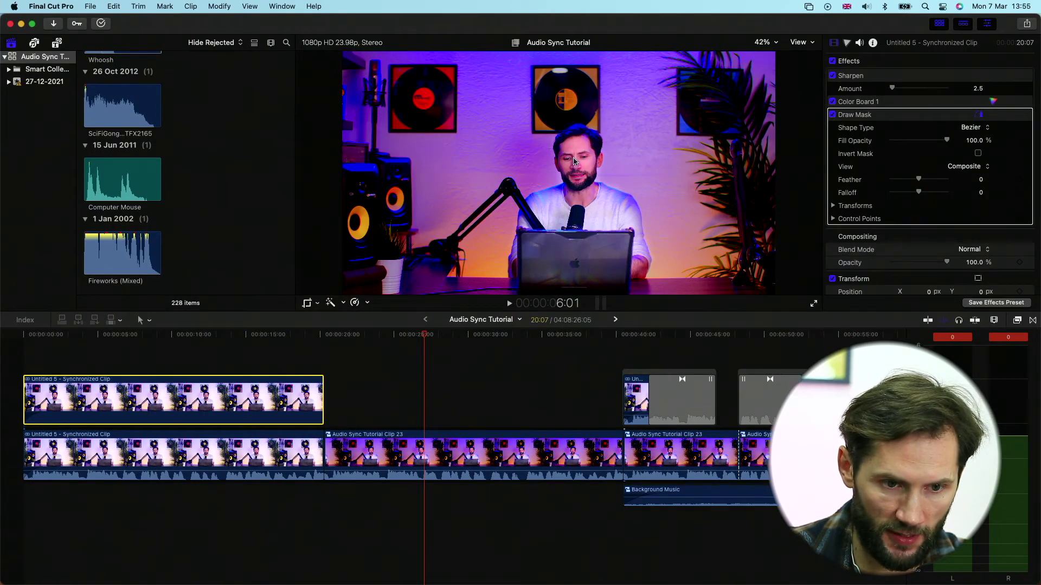
- Place the playhead at 13:07 and draw a closed mask outline around the man and his laptop on the upper synchronized clip
{"action": "left_click", "coordinate": [221, 336]}
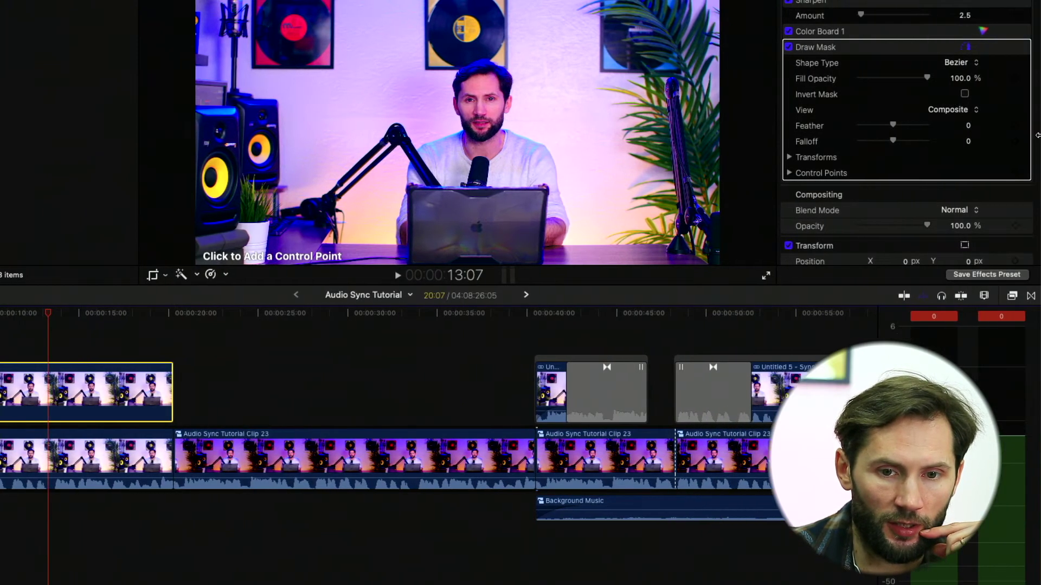
{"action": "left_click", "coordinate": [482, 56]}
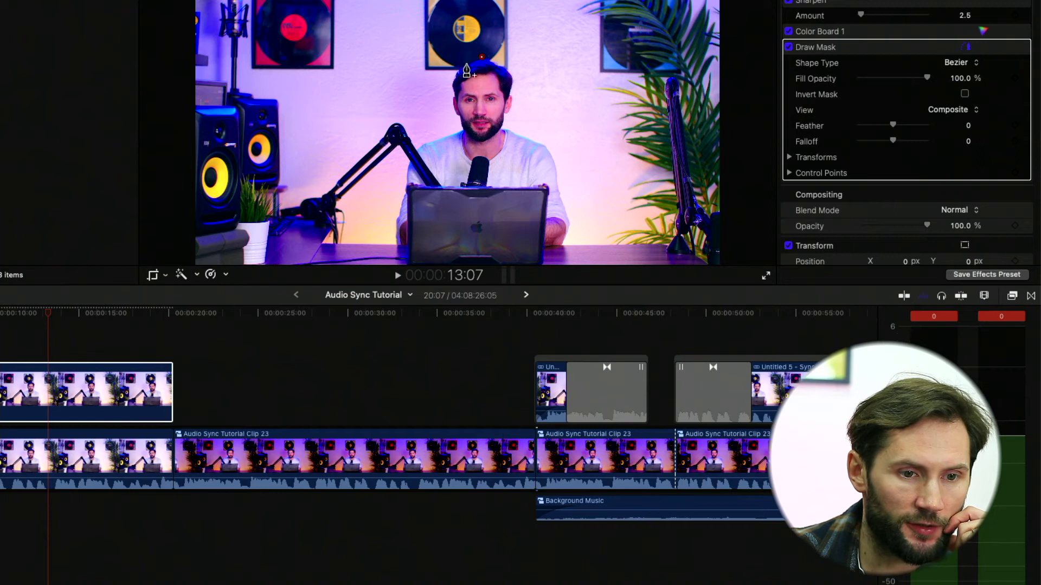
{"action": "left_click", "coordinate": [450, 83]}
{"action": "left_click", "coordinate": [449, 97]}
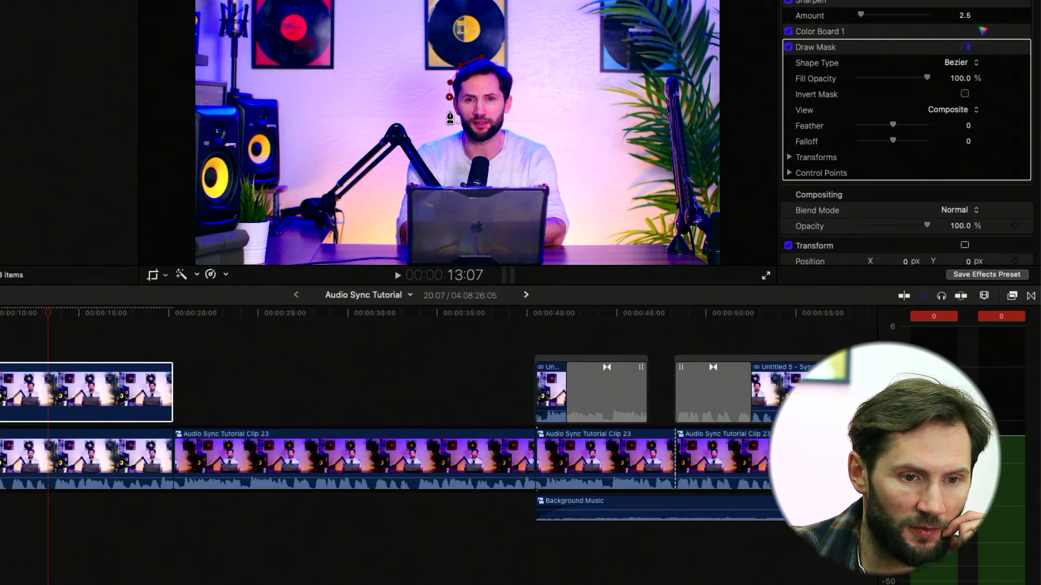
{"action": "left_click", "coordinate": [452, 111]}
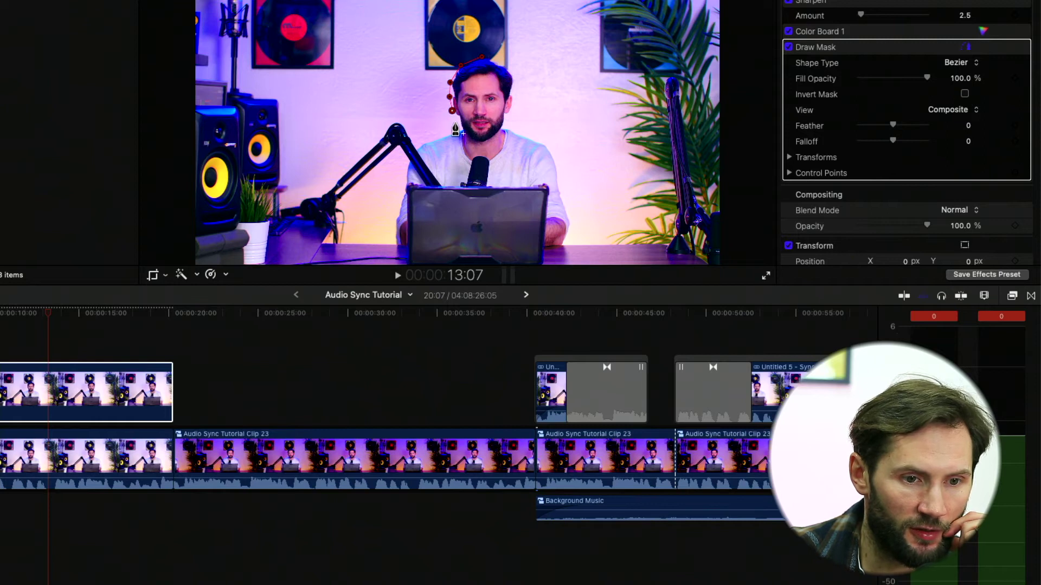
{"action": "left_click", "coordinate": [457, 123]}
{"action": "left_click", "coordinate": [445, 133]}
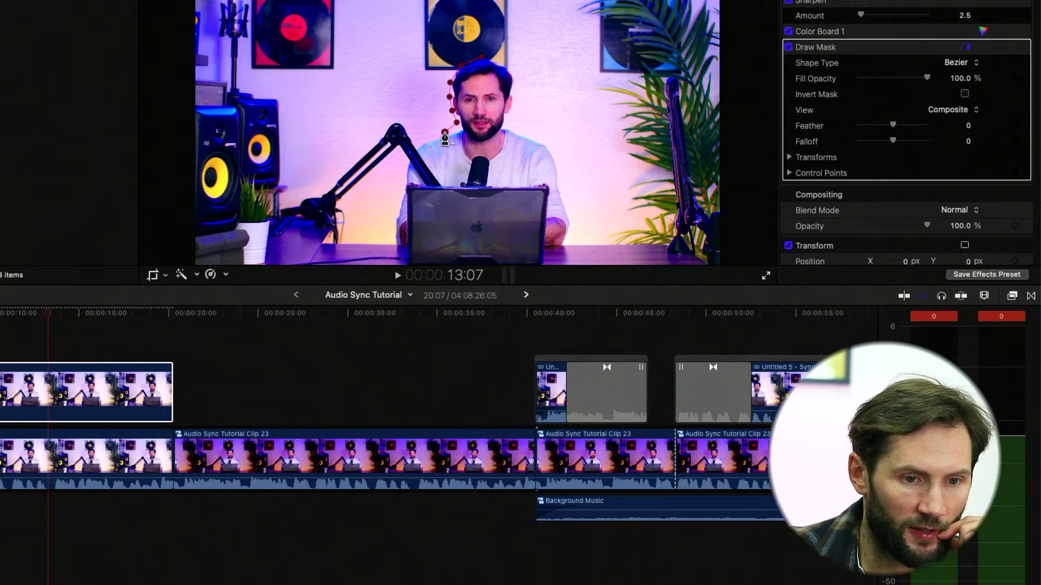
{"action": "left_click", "coordinate": [426, 137]}
{"action": "left_click", "coordinate": [412, 146]}
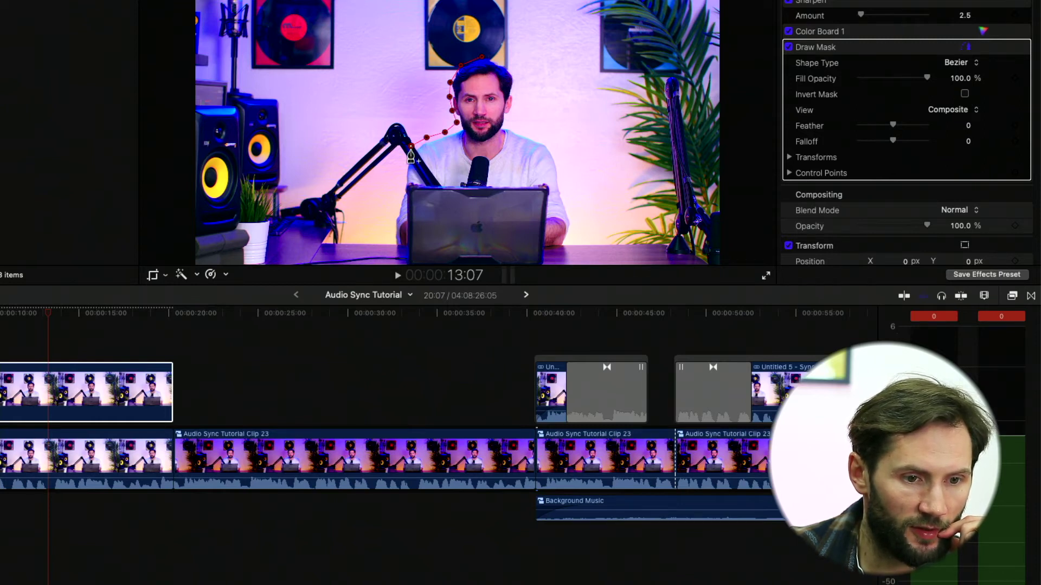
{"action": "left_click", "coordinate": [401, 172]}
{"action": "left_click", "coordinate": [396, 193]}
{"action": "left_click", "coordinate": [390, 217]}
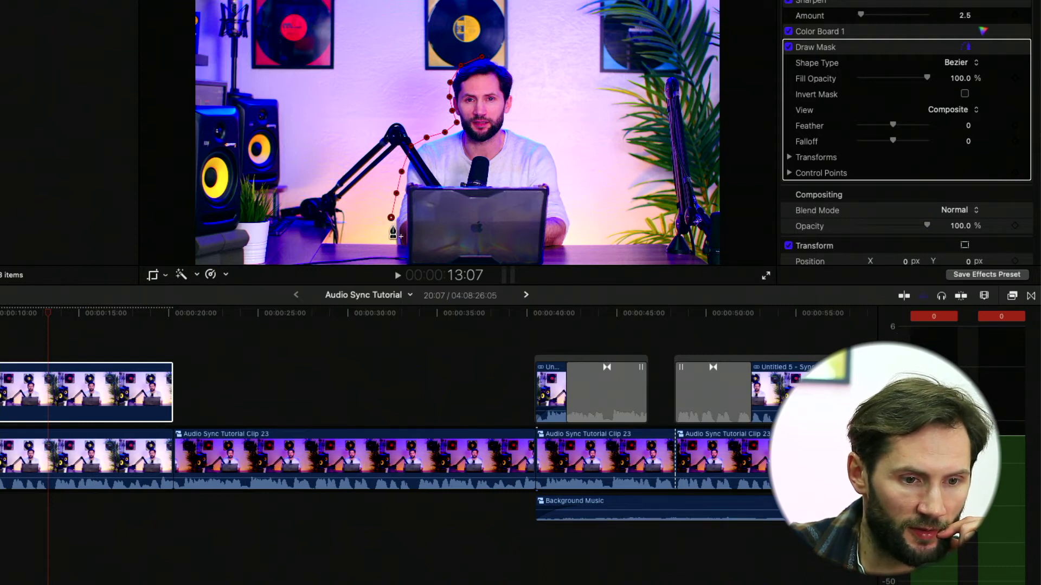
{"action": "left_click", "coordinate": [392, 236]}
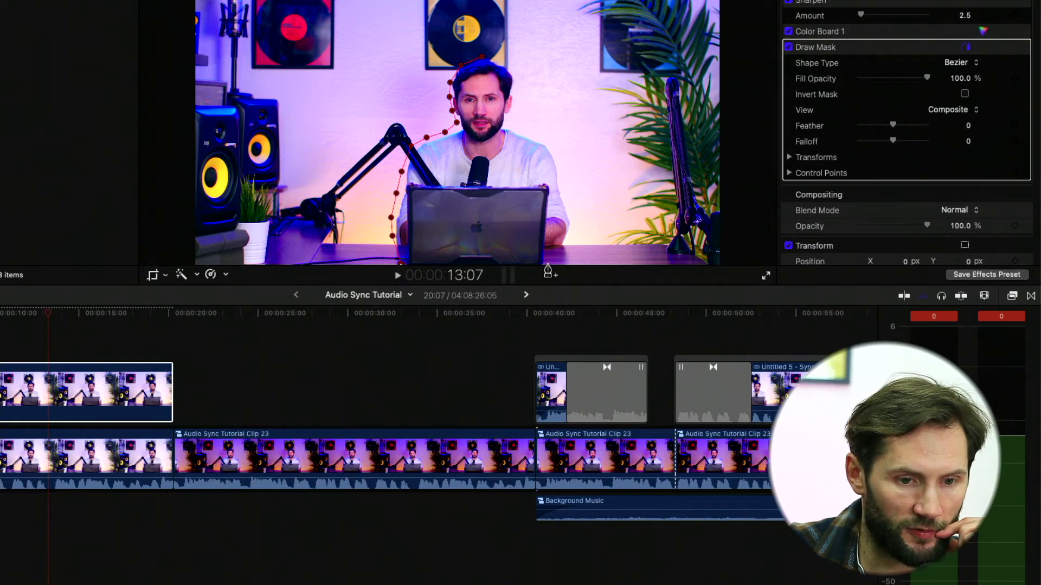
{"action": "left_click", "coordinate": [560, 248]}
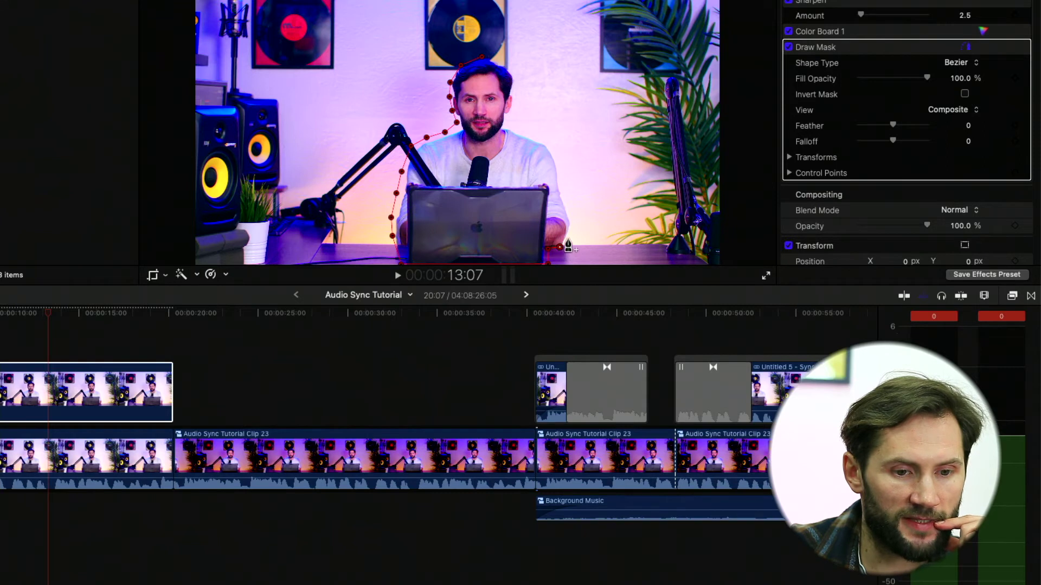
{"action": "left_click", "coordinate": [568, 239]}
{"action": "left_click", "coordinate": [572, 220]}
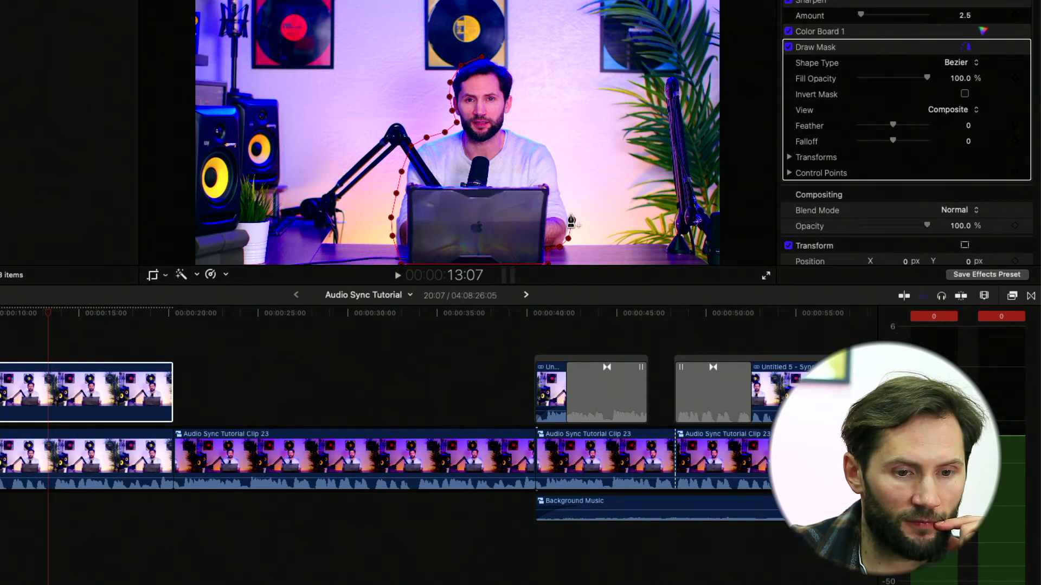
{"action": "left_click", "coordinate": [560, 188]}
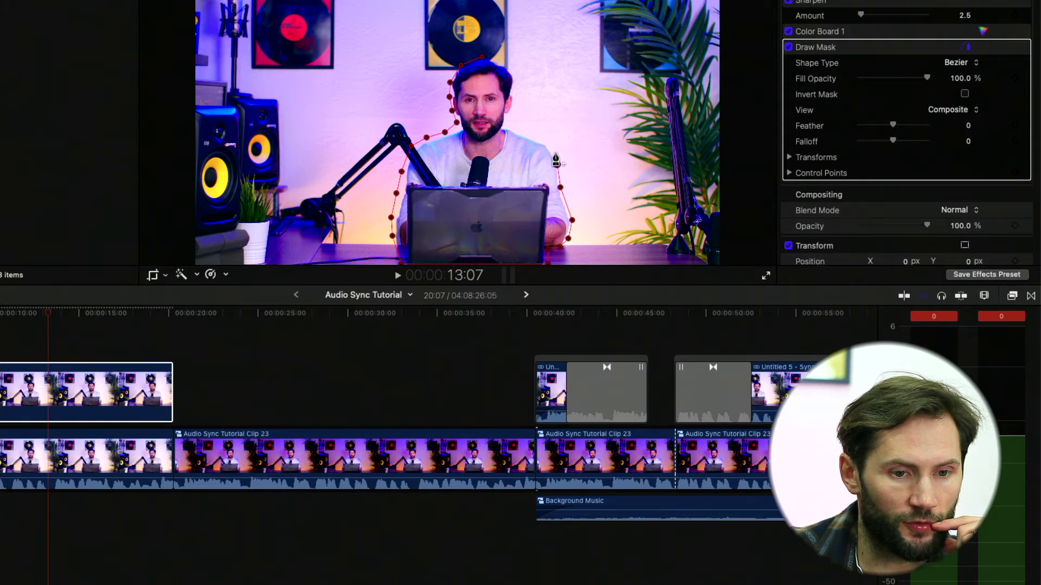
{"action": "left_click", "coordinate": [548, 142]}
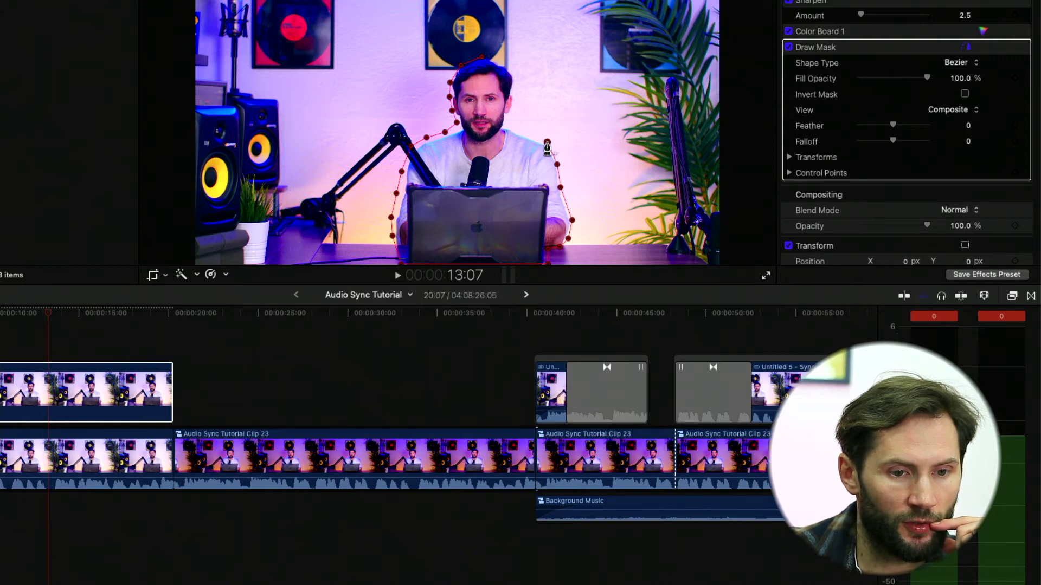
{"action": "left_click", "coordinate": [518, 129]}
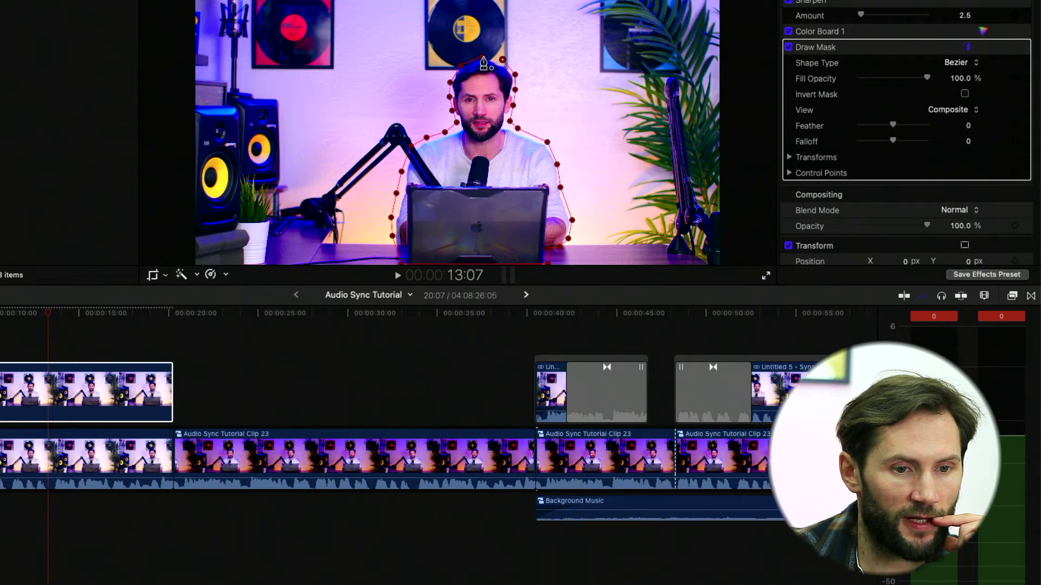
{"action": "left_click", "coordinate": [482, 57]}
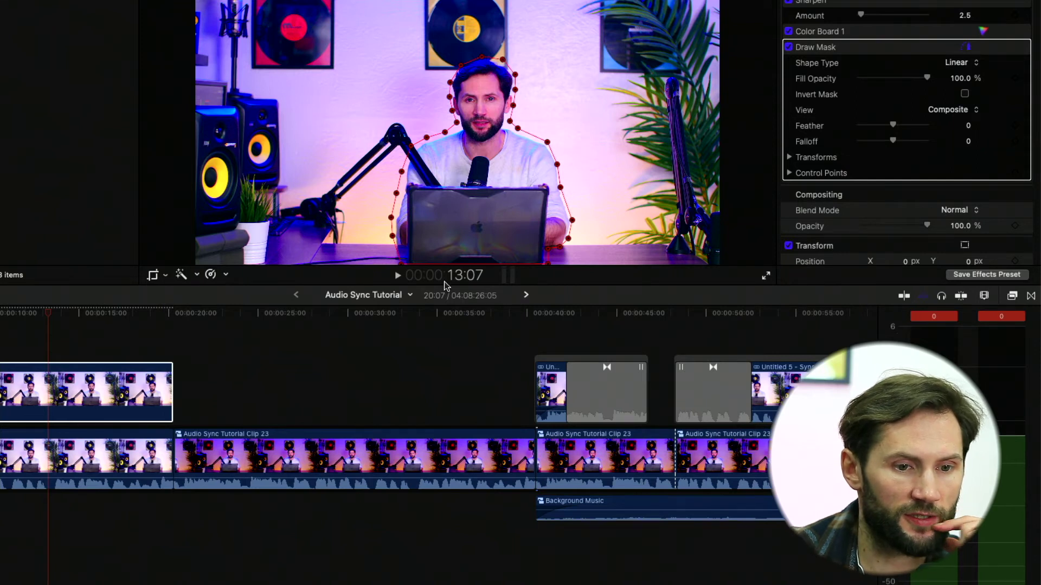
- Place the playhead at 14:17 and move the mask's control points beside the man's head slightly outward on the upper synchronized clip
{"action": "left_click", "coordinate": [82, 369]}
{"action": "scroll", "coordinate": [81, 374], "scroll_direction": "right", "scroll_amount": 1}
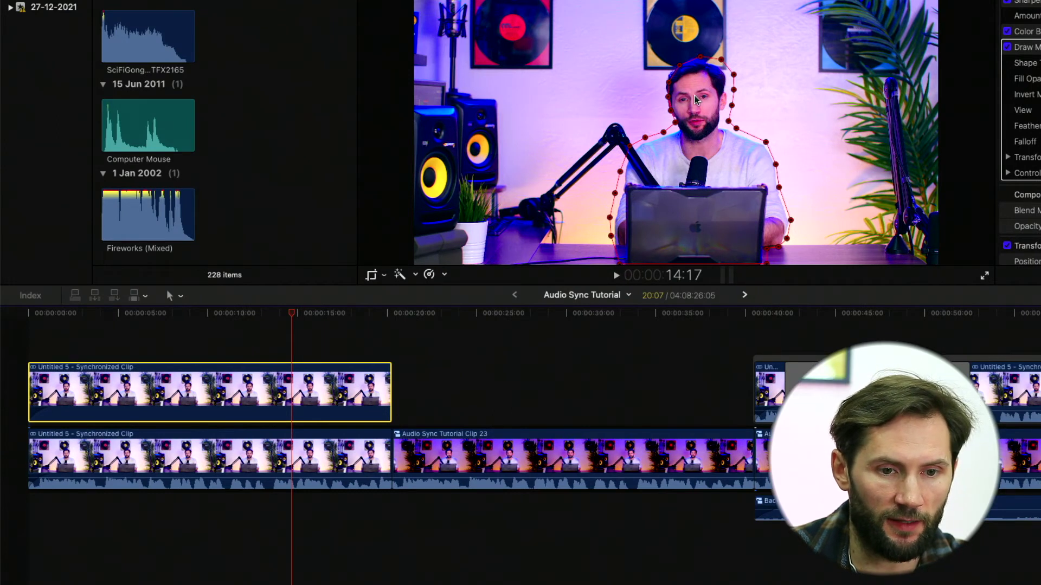
{"action": "left_click", "coordinate": [672, 101]}
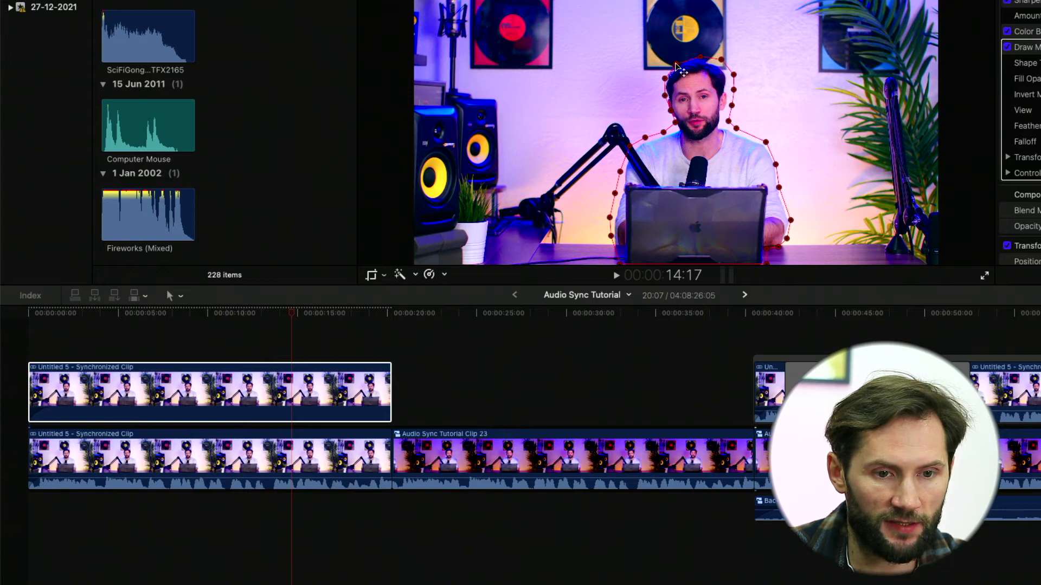
{"action": "left_click", "coordinate": [246, 386]}
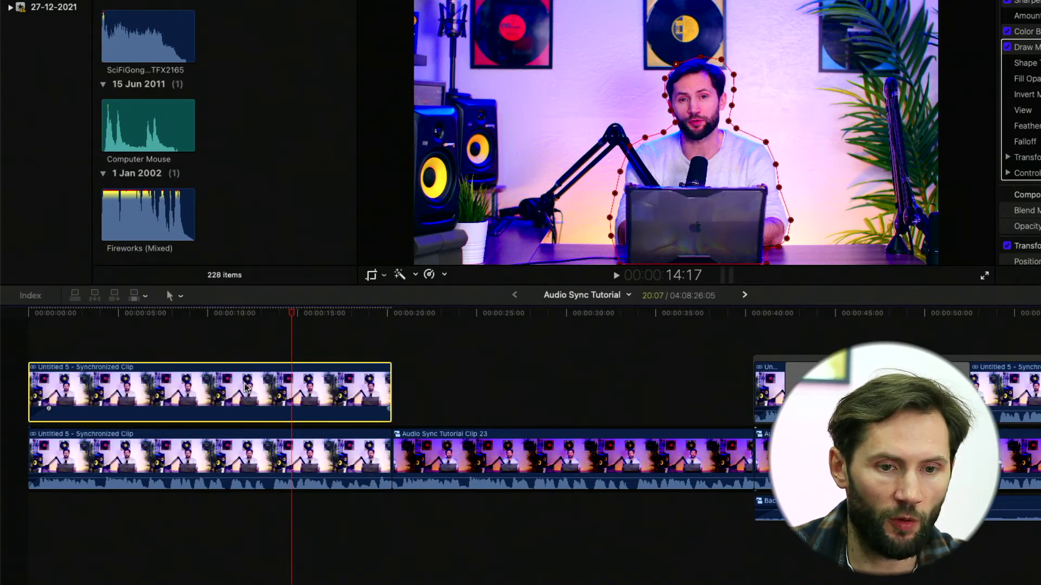
- Temporarily disable the lower synchronized clip to check the masked man on his own, and re-enable it
{"action": "left_click", "coordinate": [215, 477]}
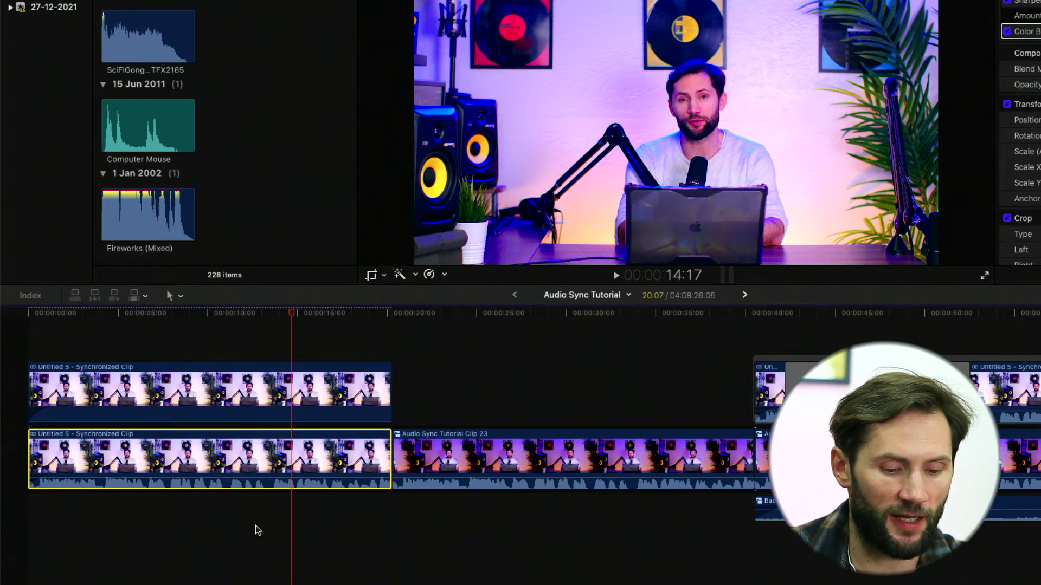
{"action": "key", "text": "v"}
{"action": "key", "text": "v"}
{"action": "key", "text": "v"}
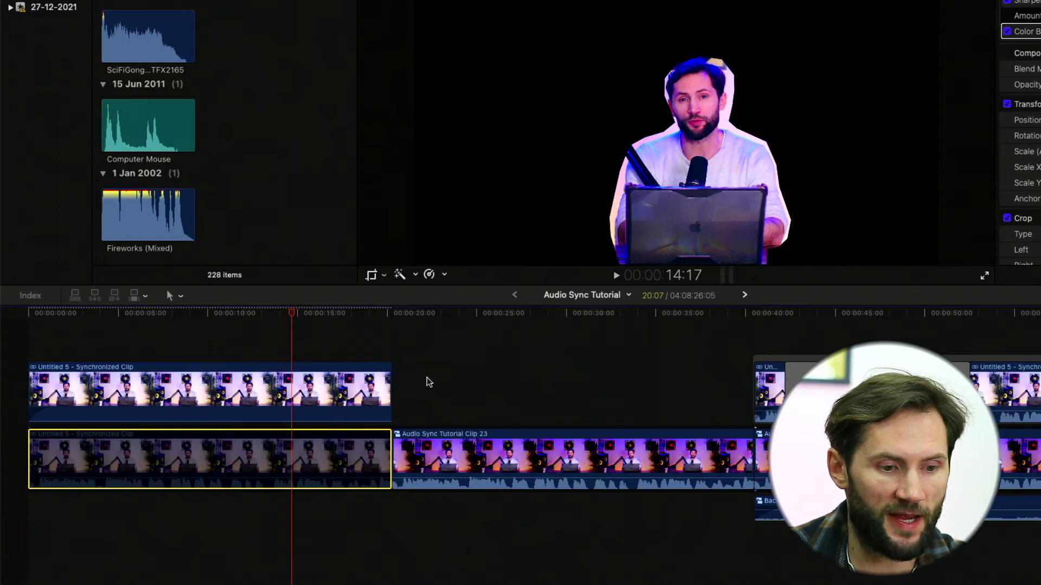
{"action": "left_click", "coordinate": [327, 386]}
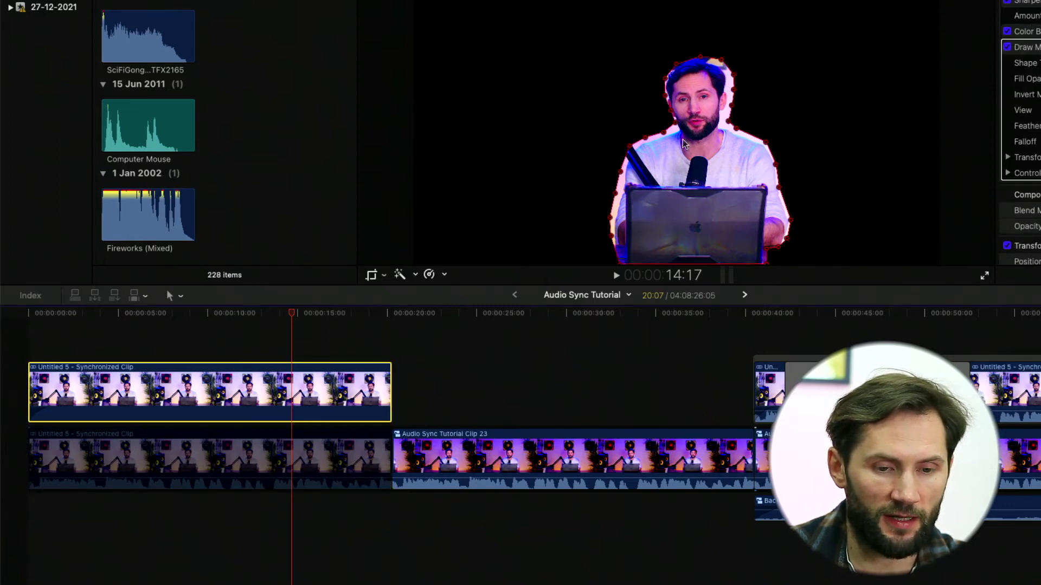
{"action": "left_click", "coordinate": [335, 446]}
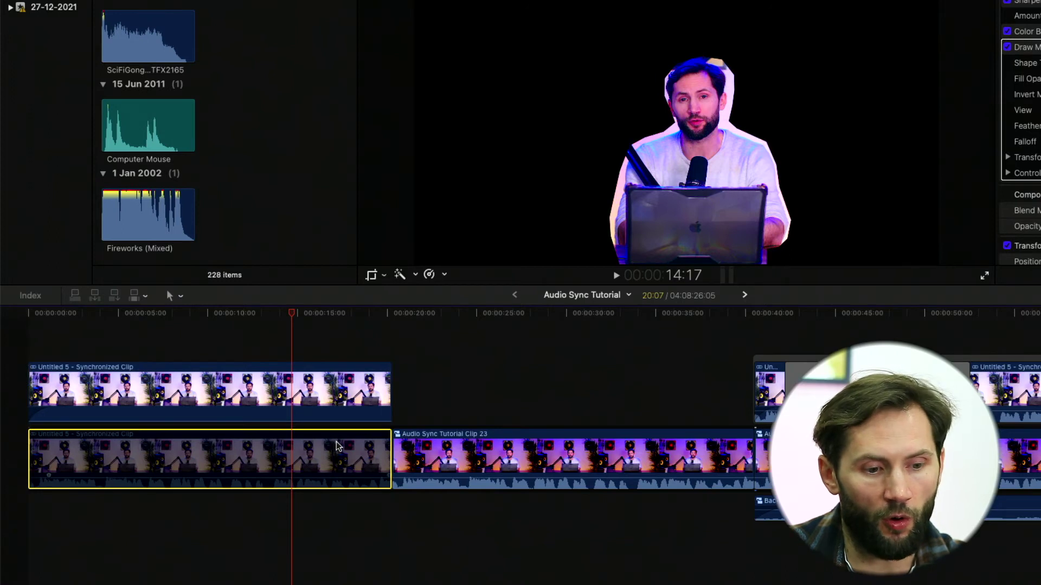
{"action": "key", "text": "v"}
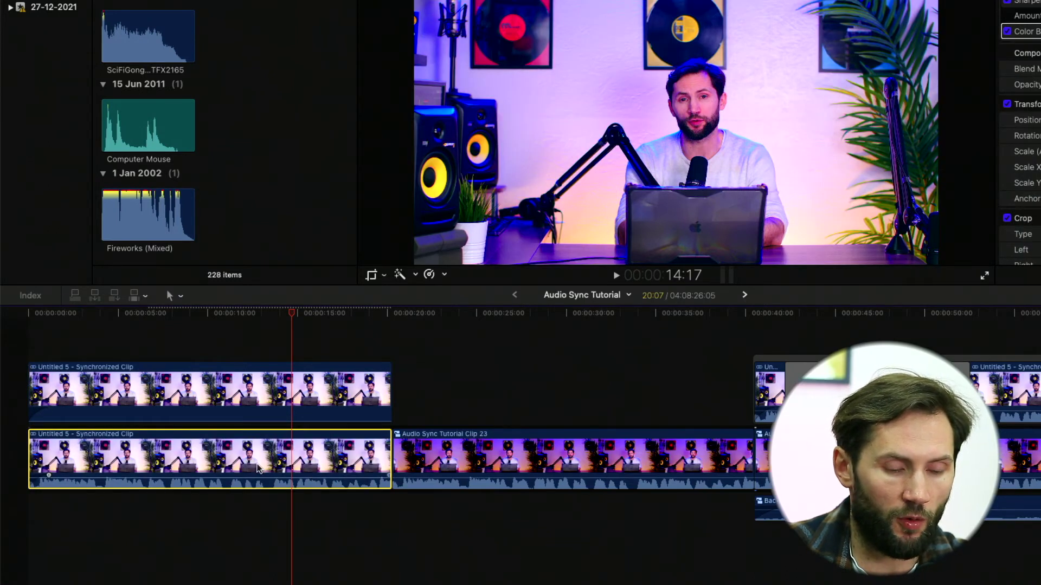
- Disable the upper synchronized clip and show the lower synchronized clip's Color Board 1 saturation controls
{"action": "scroll", "coordinate": [474, 402], "scroll_direction": "right", "scroll_amount": 5}
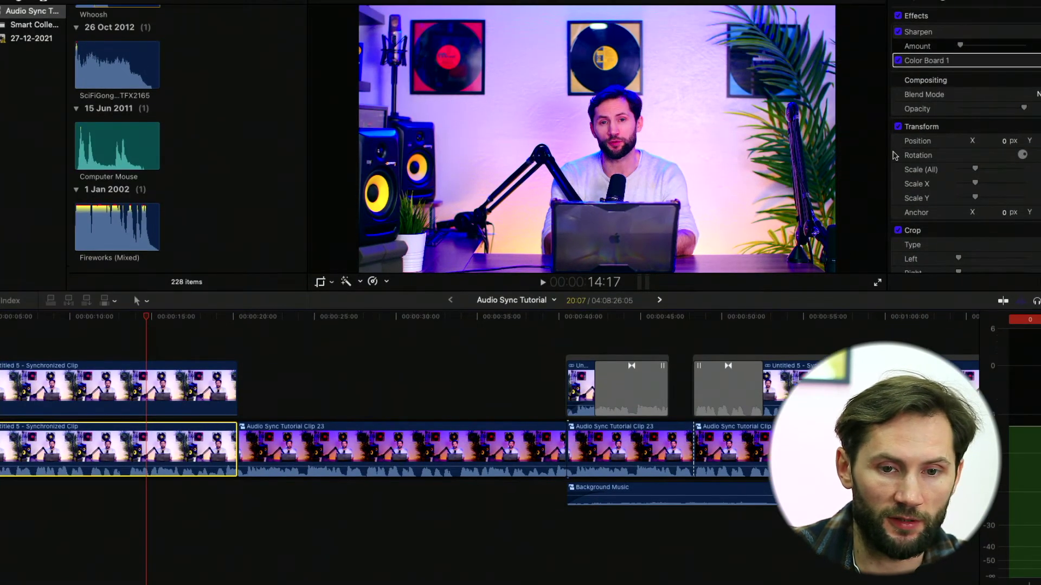
{"action": "left_click", "coordinate": [165, 395]}
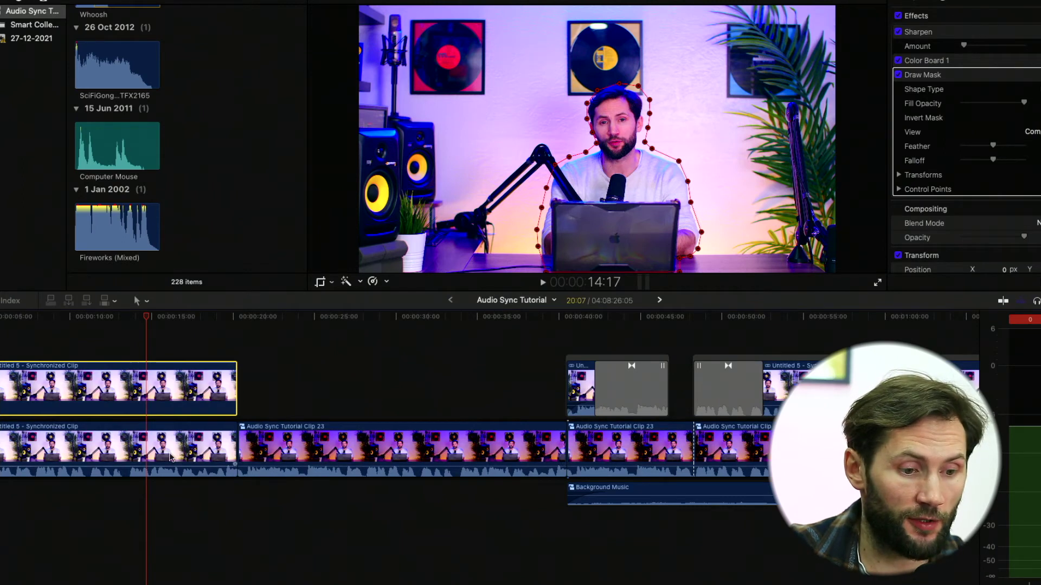
{"action": "left_click", "coordinate": [172, 456]}
{"action": "scroll", "coordinate": [214, 442], "scroll_direction": "left", "scroll_amount": 2}
{"action": "scroll", "coordinate": [213, 442], "scroll_direction": "left", "scroll_amount": 2}
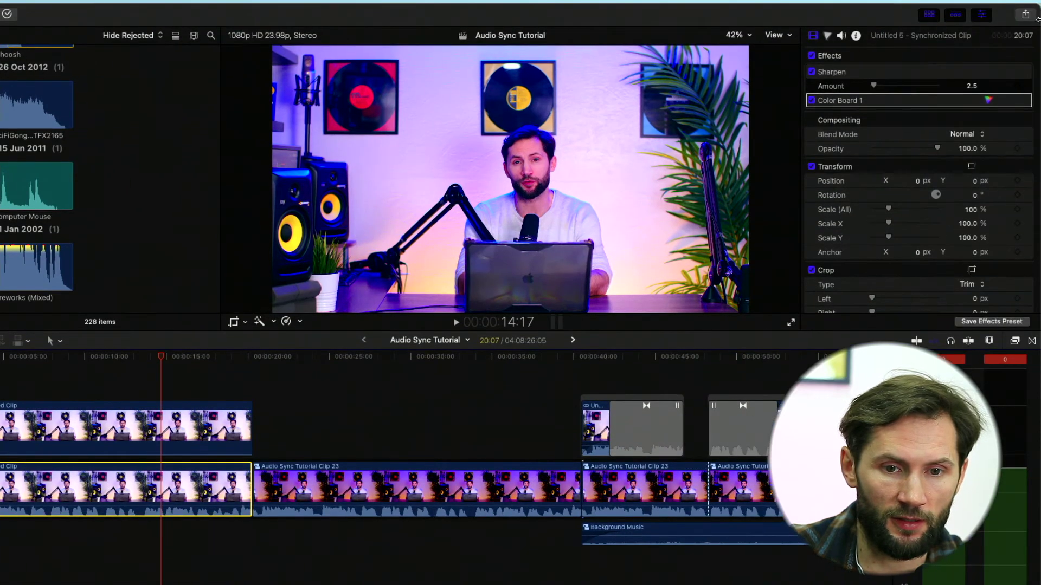
{"action": "left_click", "coordinate": [827, 36]}
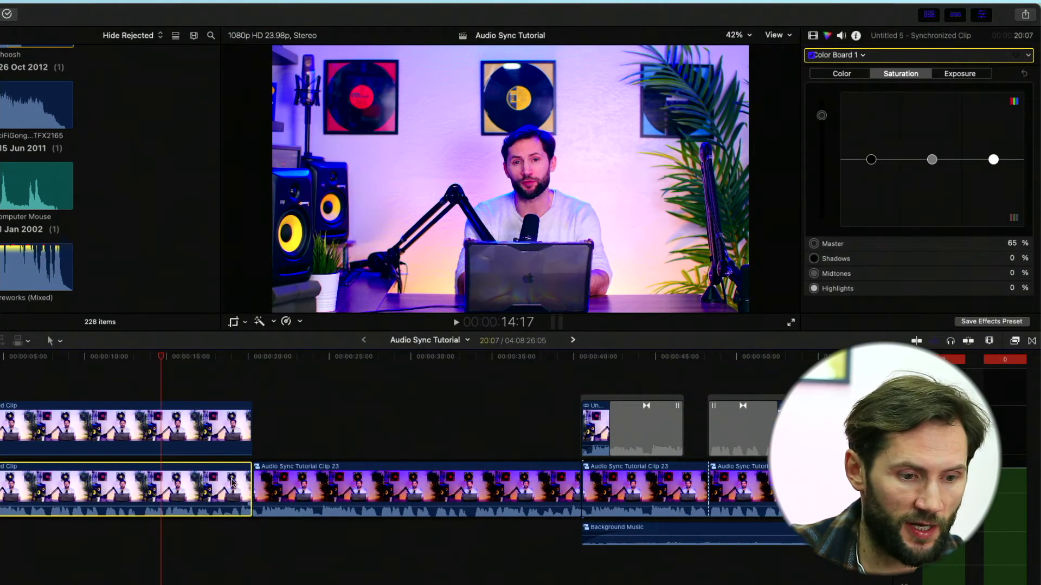
{"action": "left_click", "coordinate": [225, 433]}
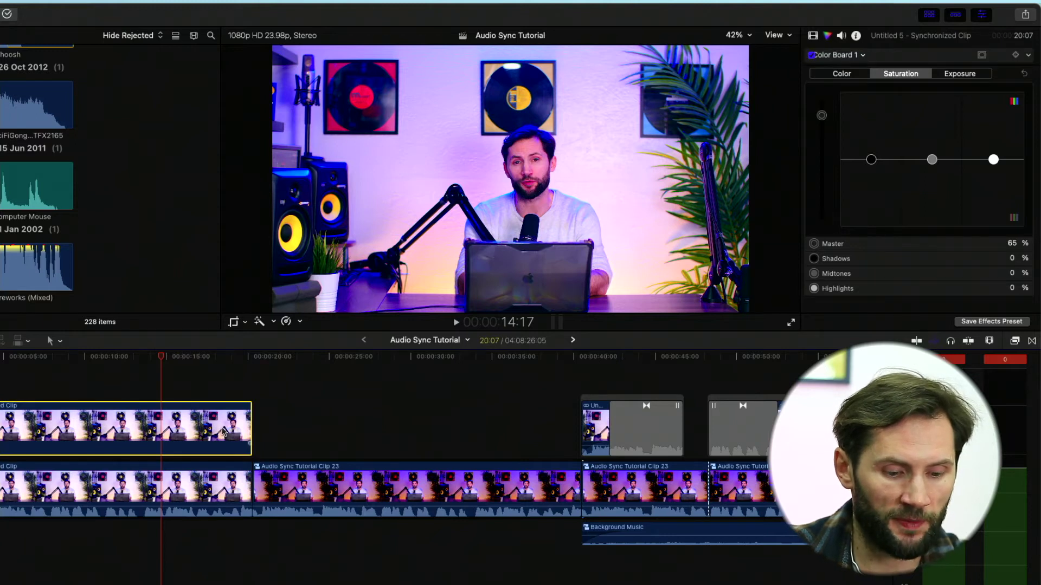
{"action": "key", "text": "v"}
{"action": "left_click", "coordinate": [153, 495]}
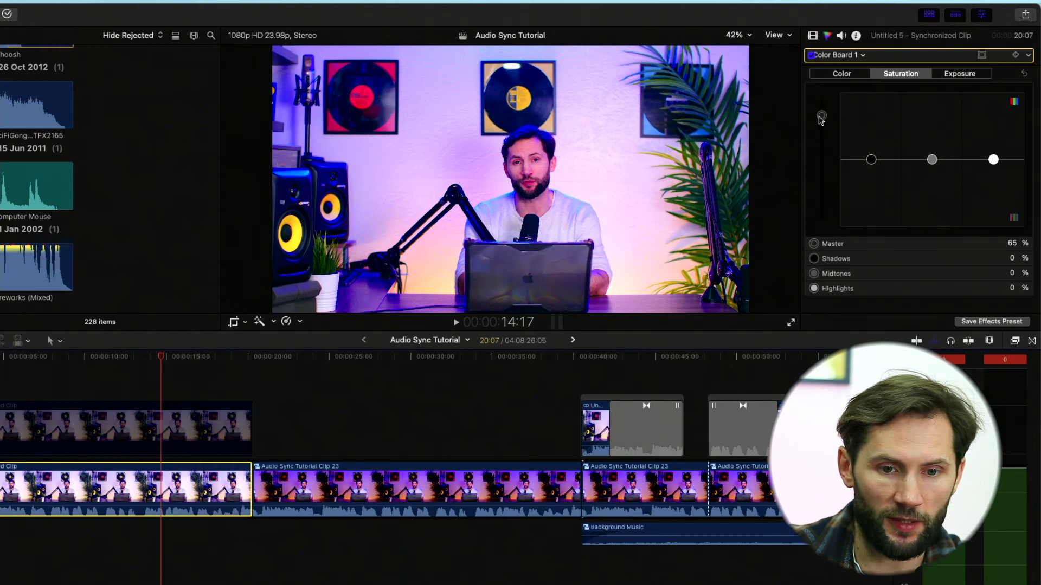
- Set the lower synchronized clip's Color Board master saturation to 100% and master exposure to -19%
{"action": "left_click_drag", "start_coordinate": [821, 116], "coordinate": [820, 93]}
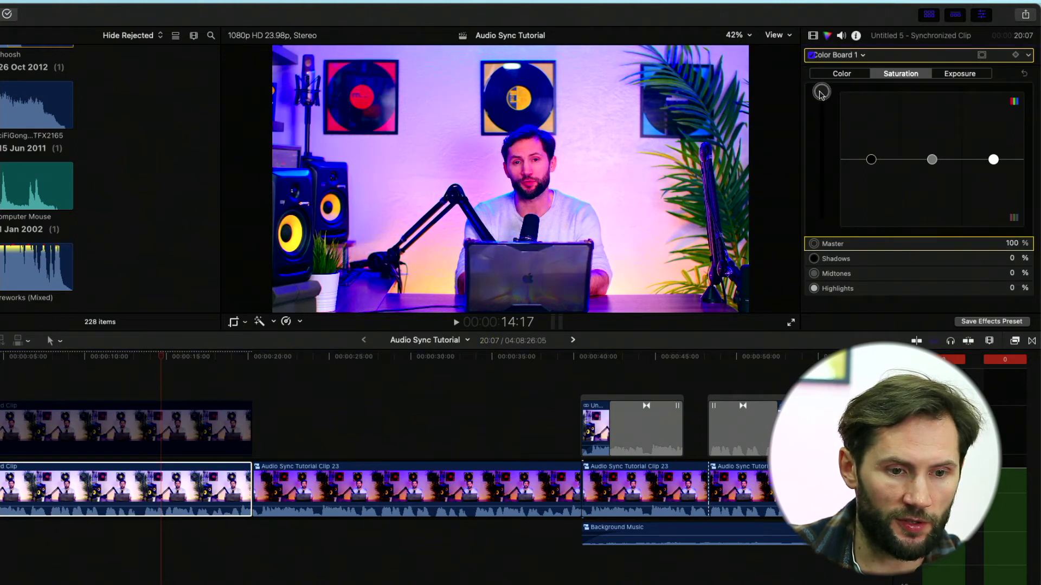
{"action": "left_click", "coordinate": [971, 76]}
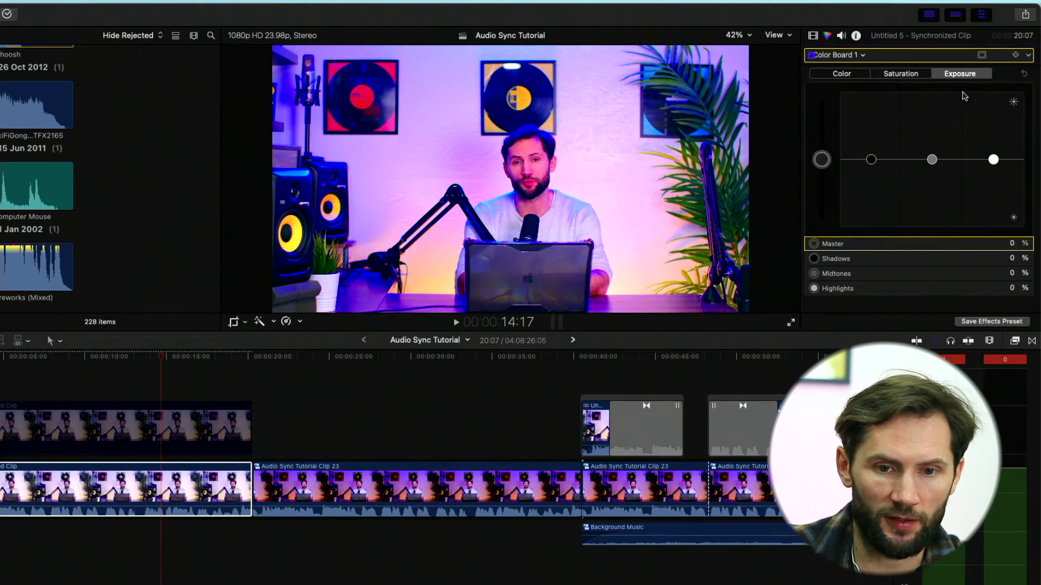
{"action": "left_click_drag", "start_coordinate": [821, 161], "coordinate": [820, 175]}
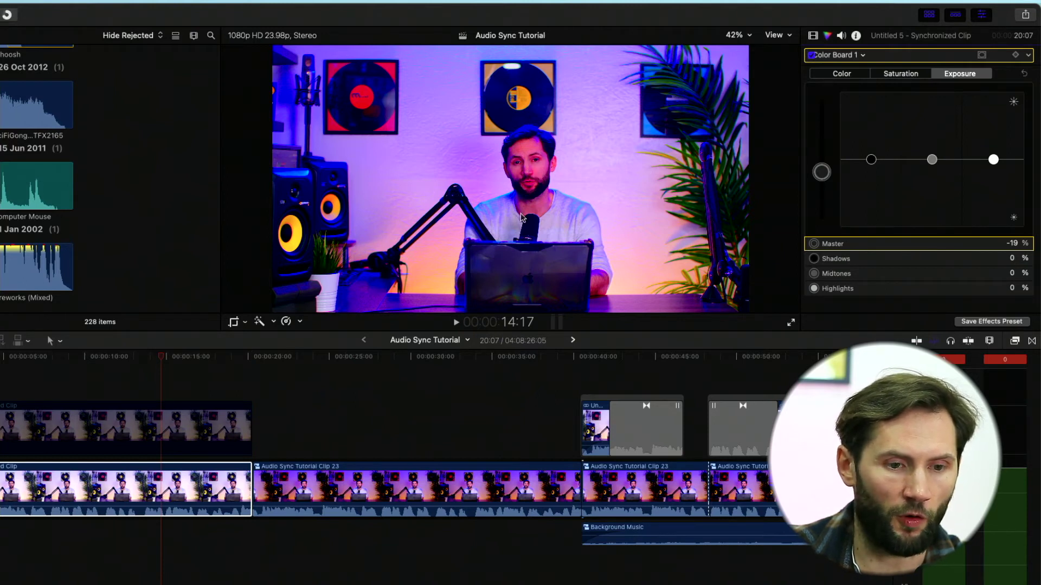
- Re-enable the upper masked clip and place the playhead at 10:13 to check the man against the darkened background
{"action": "left_click", "coordinate": [166, 433]}
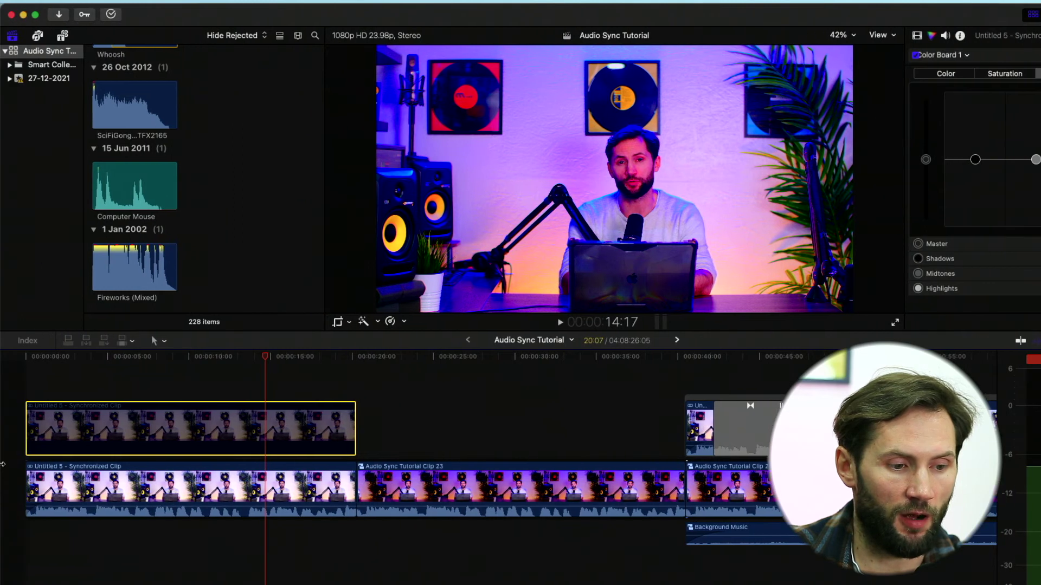
{"action": "key", "text": "v"}
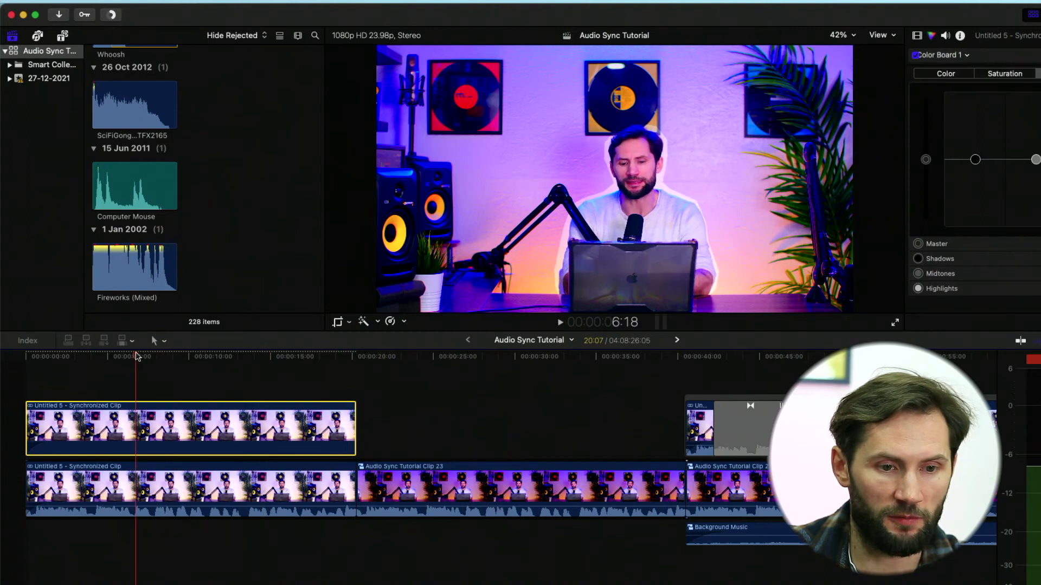
{"action": "left_click", "coordinate": [197, 356]}
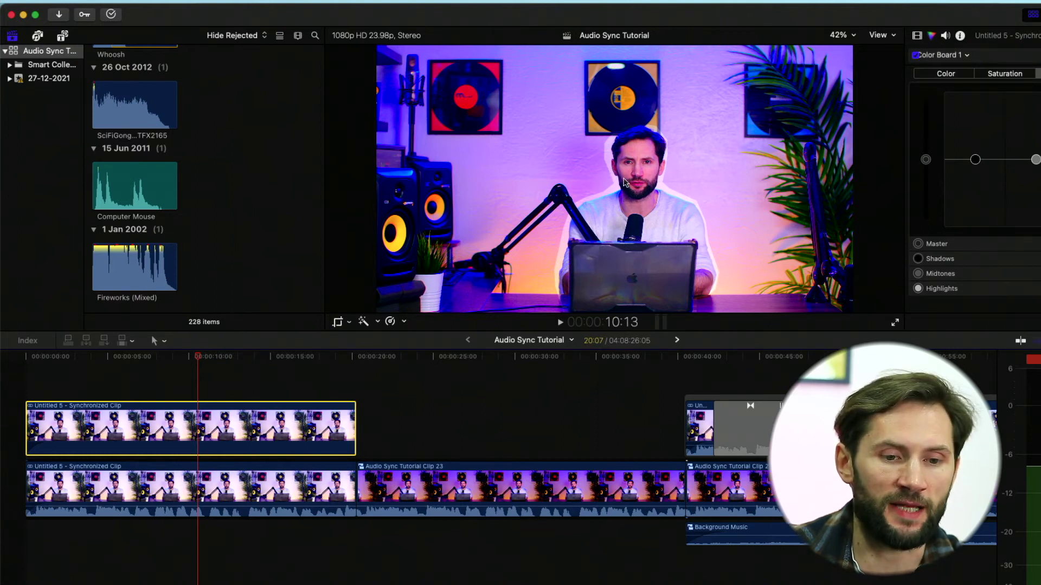
{"action": "left_click", "coordinate": [265, 493]}
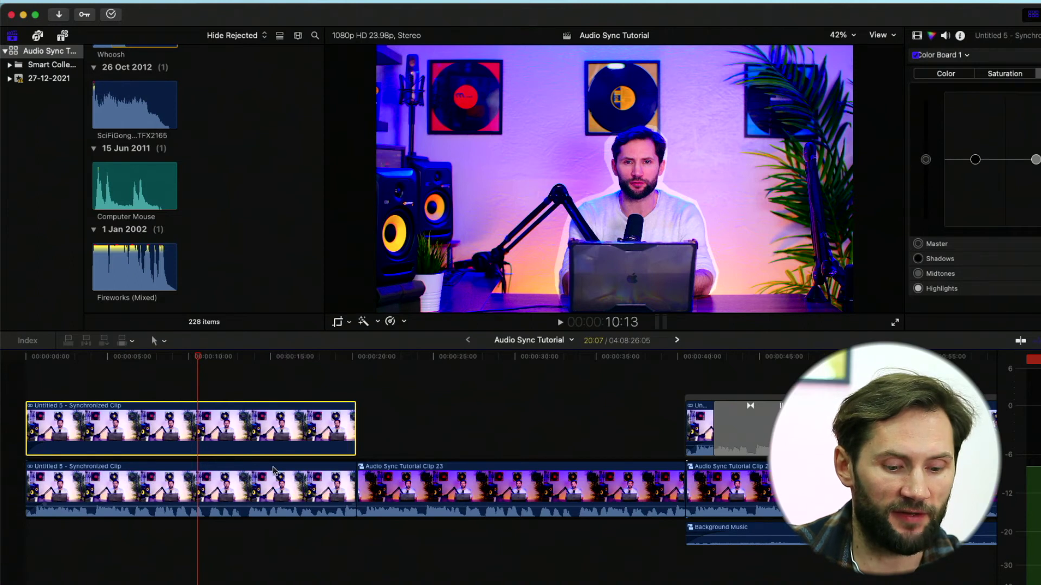
- Disable the lower synchronized clip and select the upper one to check the masked man on his own
{"action": "key", "text": "v"}
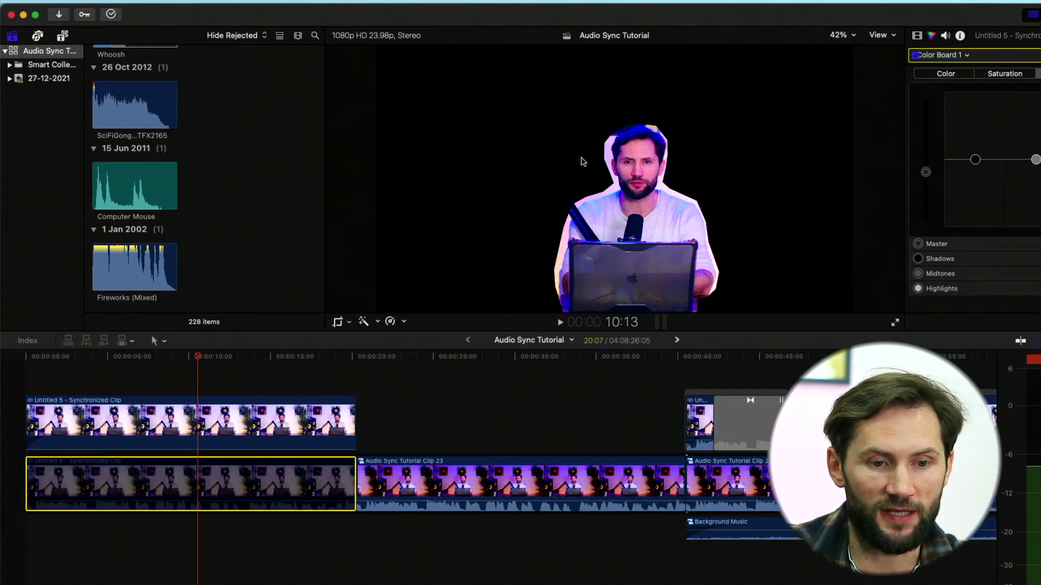
{"action": "left_click", "coordinate": [242, 431]}
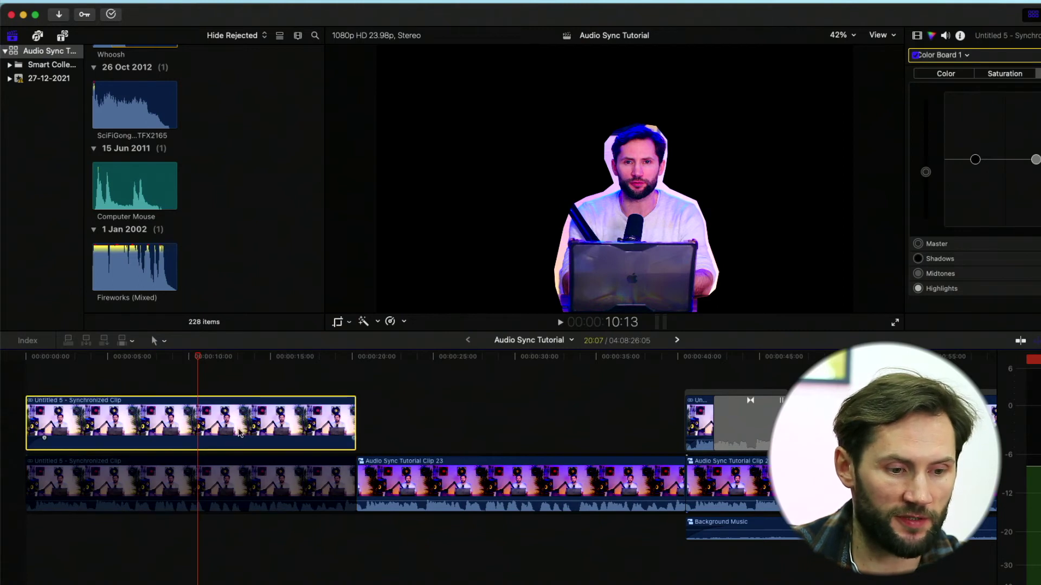
{"action": "scroll", "coordinate": [242, 431], "scroll_direction": "down", "scroll_amount": 1}
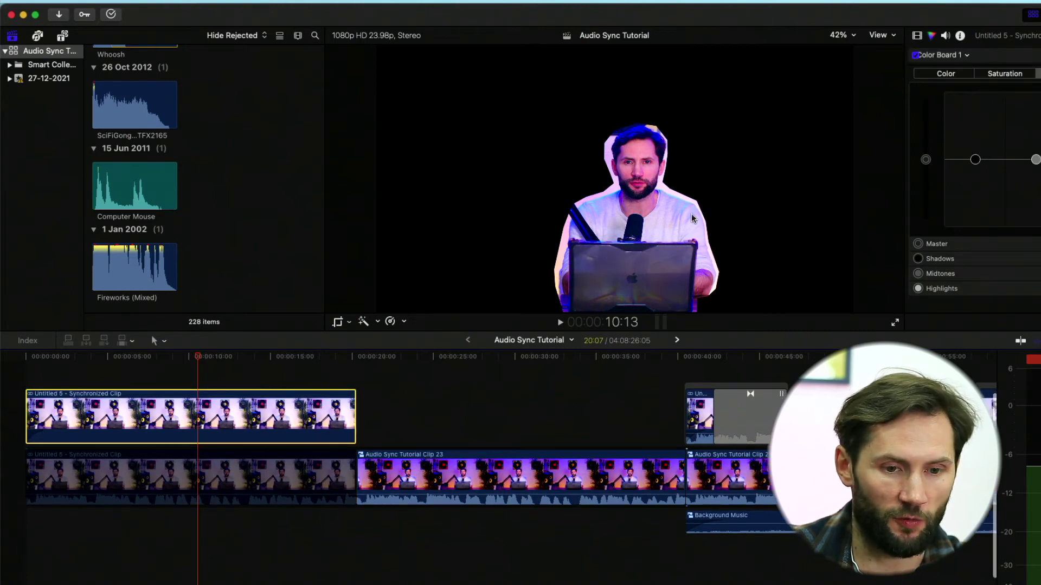
- Disable the upper masked clip and toggle the lower synchronized clip, leaving only the lower graded clip enabled
{"action": "left_click", "coordinate": [280, 487]}
{"action": "left_click", "coordinate": [247, 400]}
{"action": "key", "text": "v"}
{"action": "left_click", "coordinate": [252, 476]}
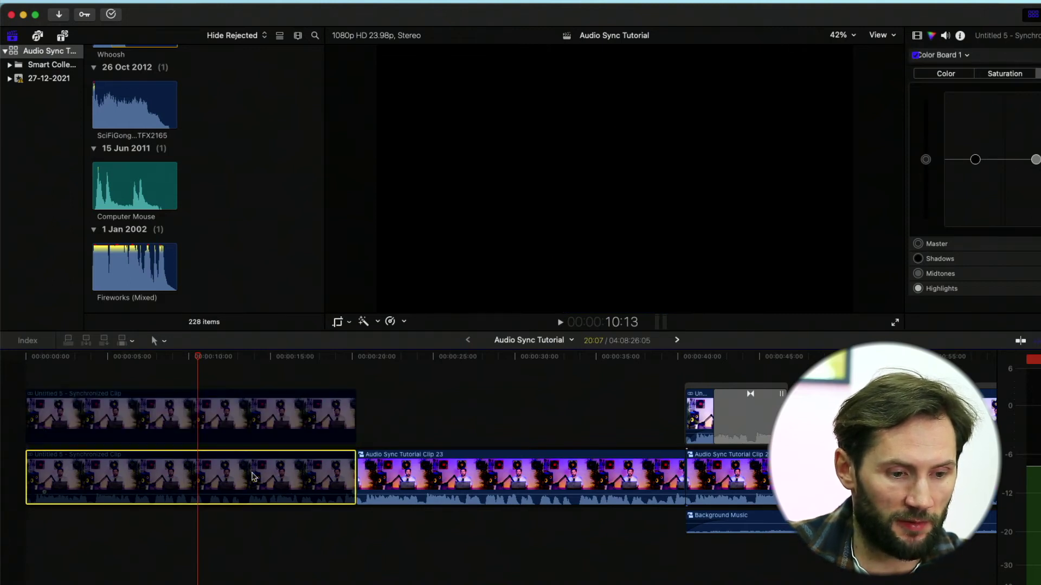
{"action": "key", "text": "v"}
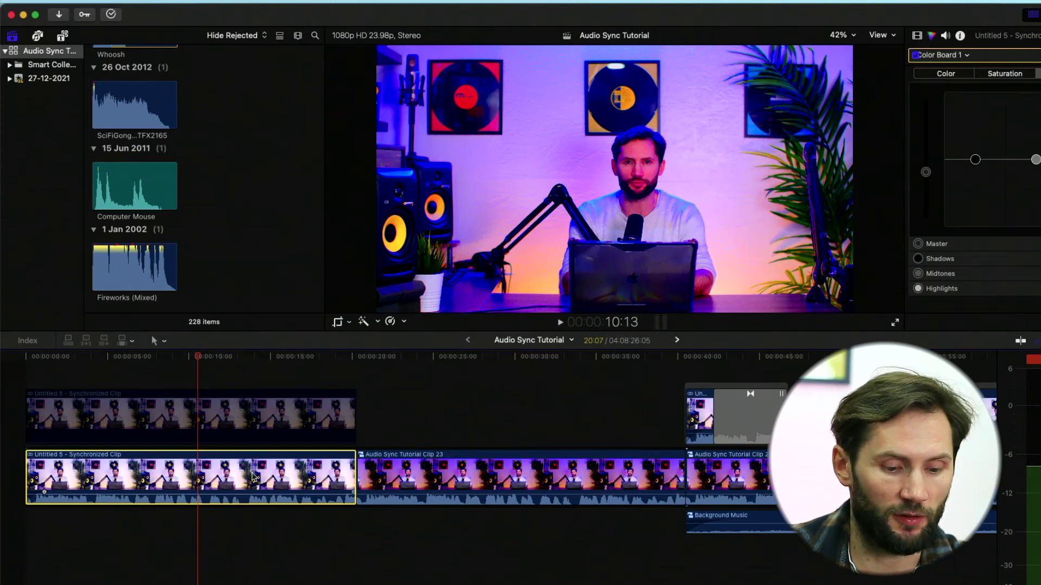
{"action": "key", "text": "v"}
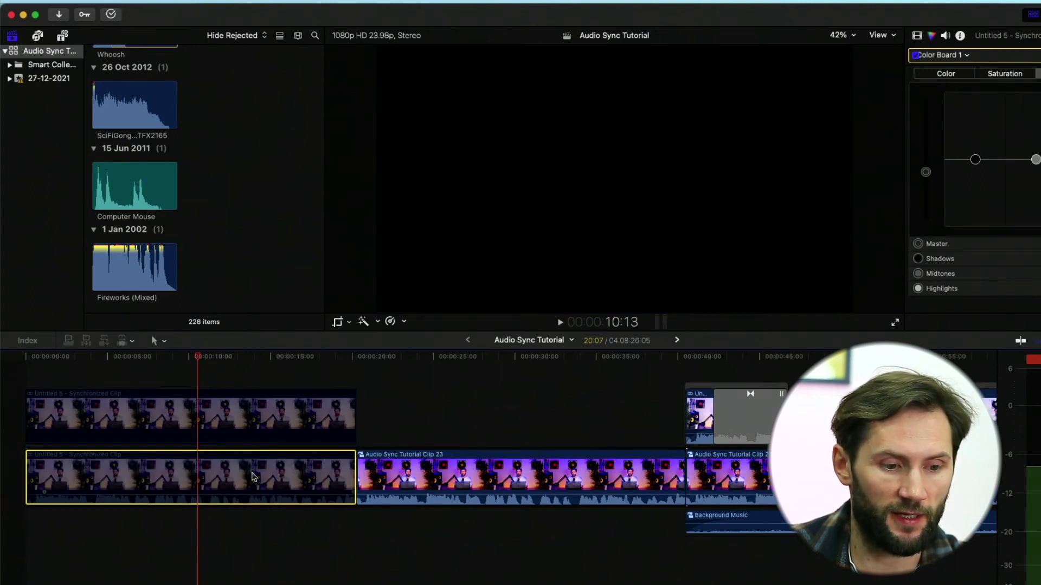
{"action": "key", "text": "v"}
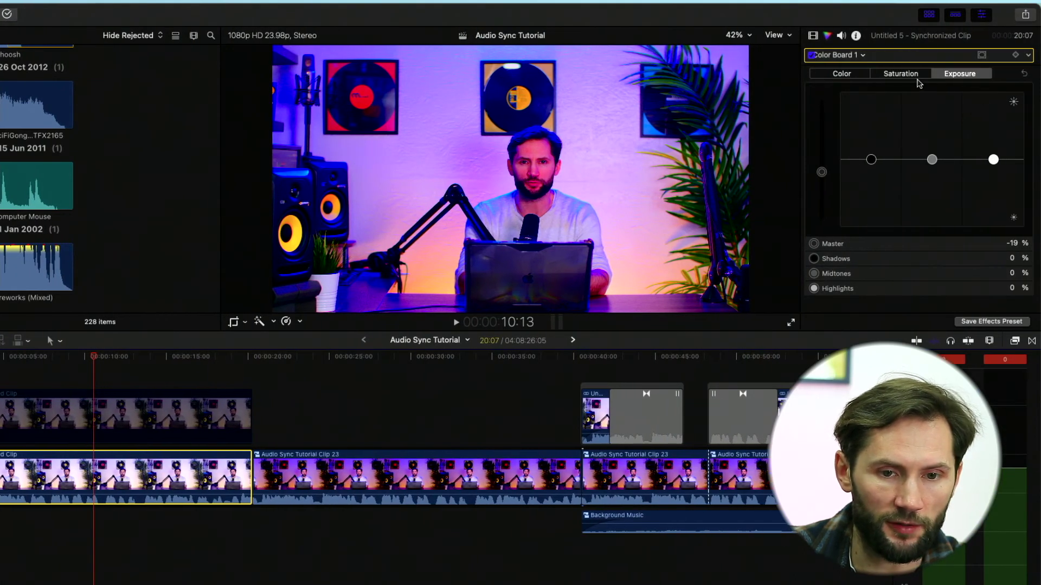
- Review the lower clip's Color Board 1 settings and set exposure to master -28%, shadows -17%, midtones 3% and highlights -2%
{"action": "left_click", "coordinate": [901, 75]}
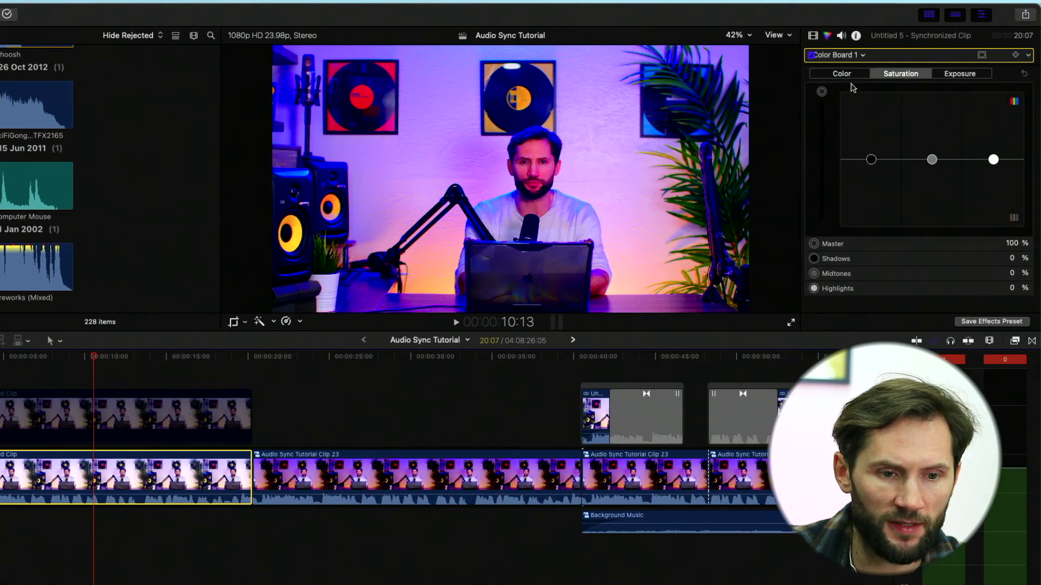
{"action": "left_click", "coordinate": [844, 74]}
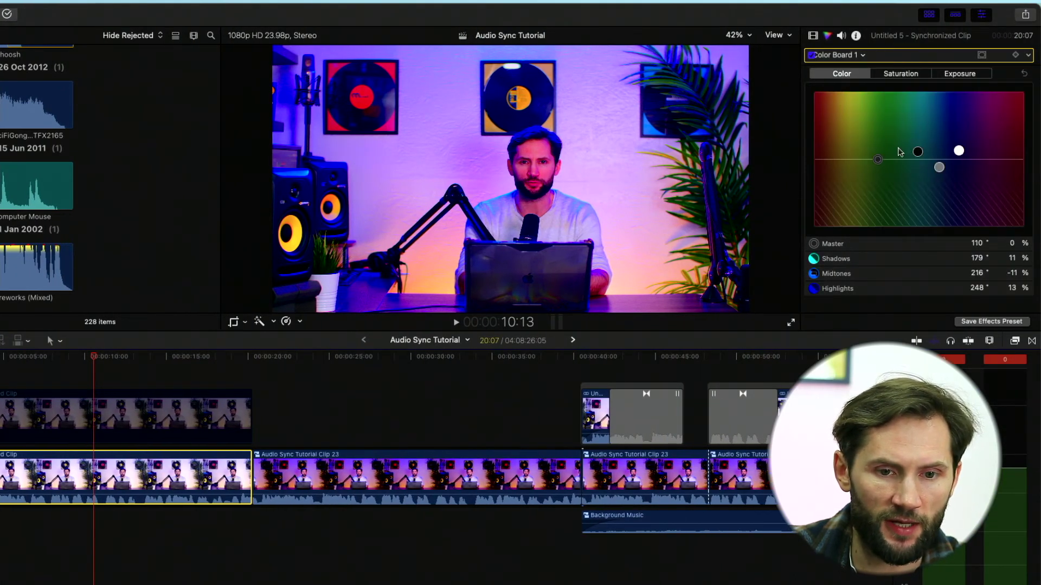
{"action": "left_click", "coordinate": [976, 76]}
{"action": "left_click_drag", "start_coordinate": [822, 175], "coordinate": [822, 180]}
{"action": "left_click_drag", "start_coordinate": [994, 160], "coordinate": [871, 173]}
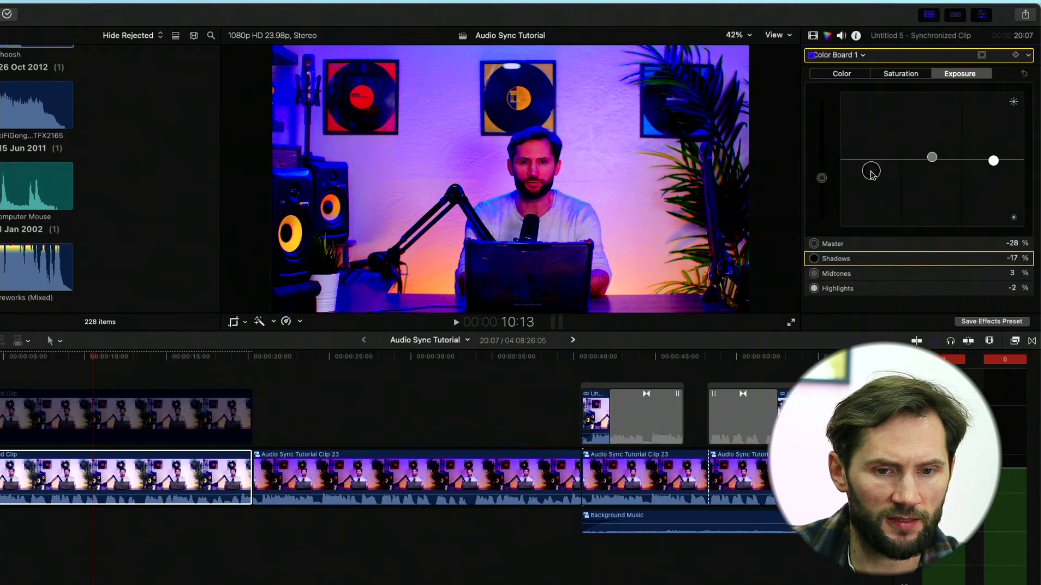
- Re-enable the upper synchronized clip, disable the lower one, and show the upper clip's Draw Mask settings
{"action": "left_click", "coordinate": [93, 425]}
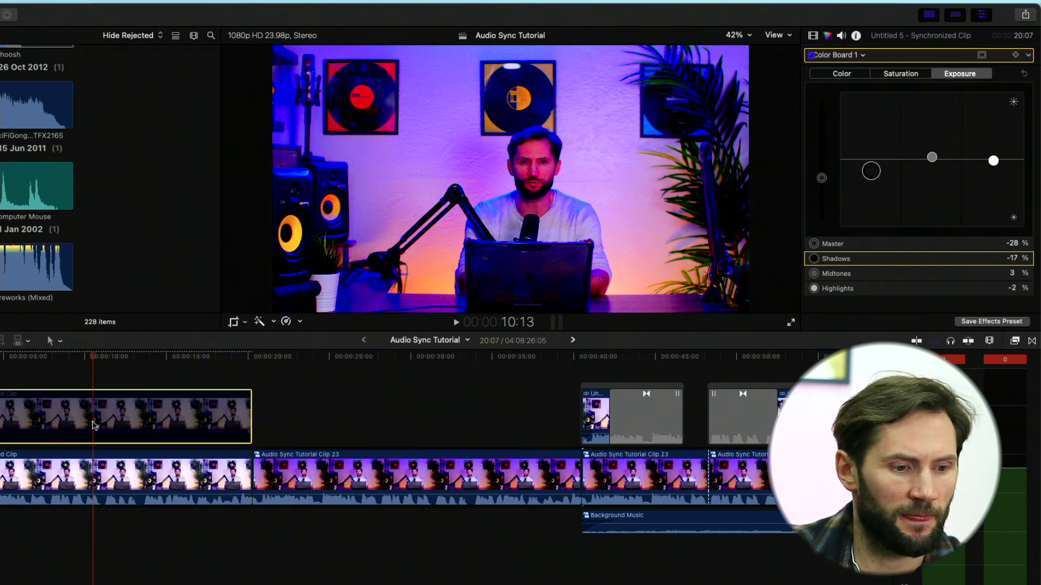
{"action": "left_click", "coordinate": [107, 472]}
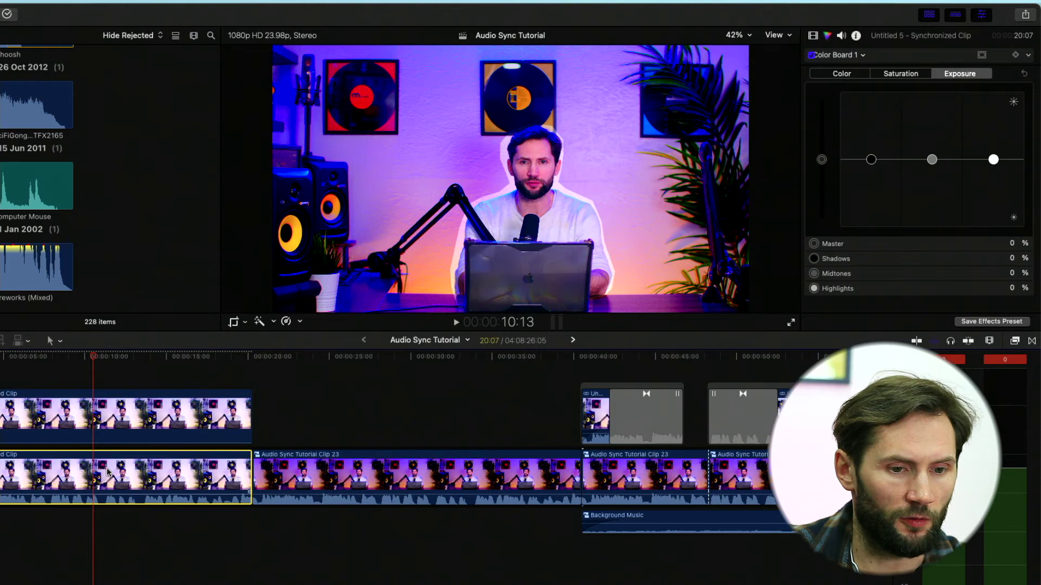
{"action": "key", "text": "v"}
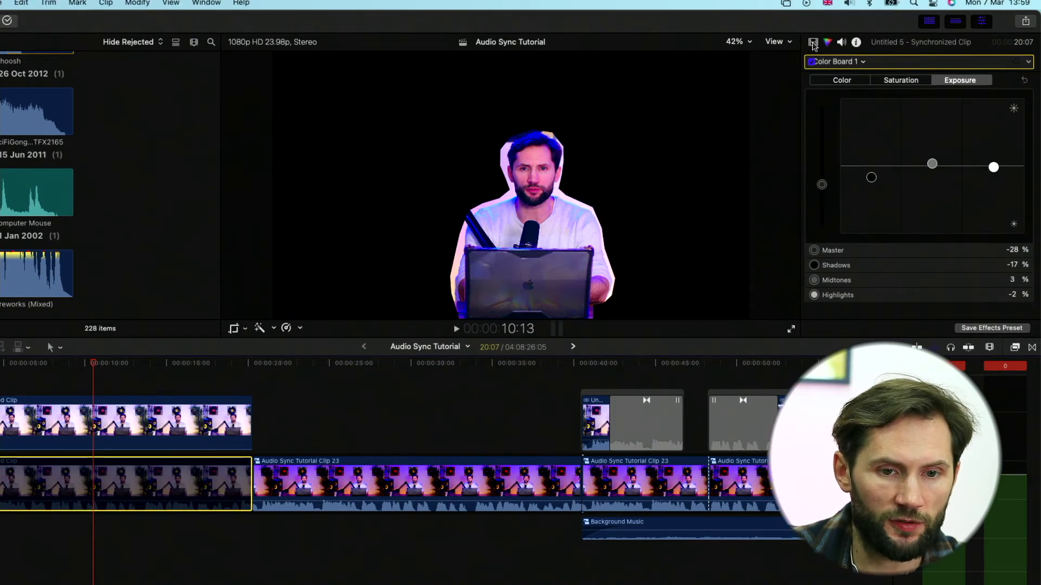
{"action": "left_click", "coordinate": [813, 43]}
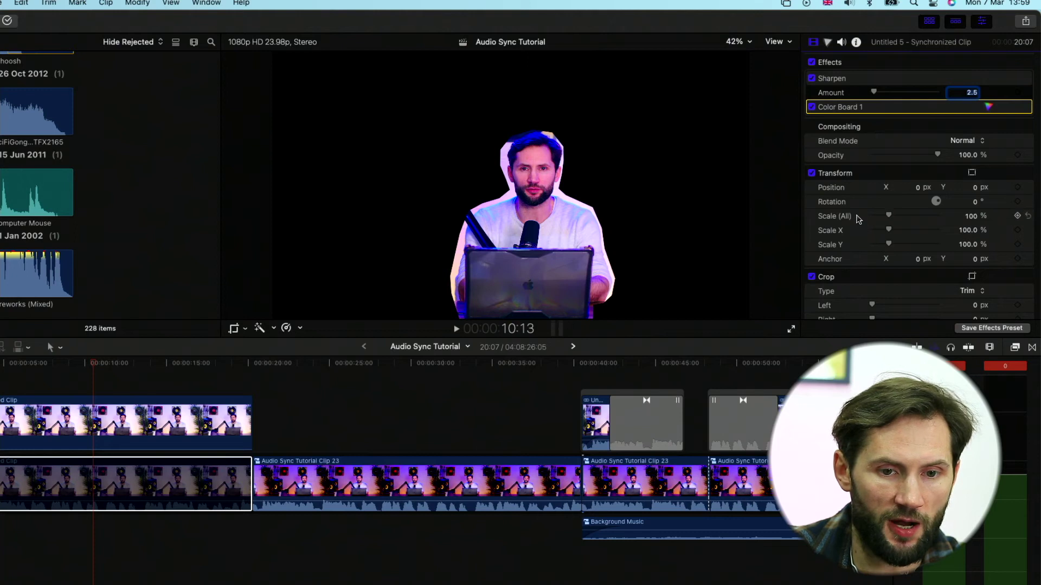
{"action": "scroll", "coordinate": [884, 208], "scroll_direction": "down", "scroll_amount": 1}
{"action": "scroll", "coordinate": [886, 206], "scroll_direction": "up", "scroll_amount": 1}
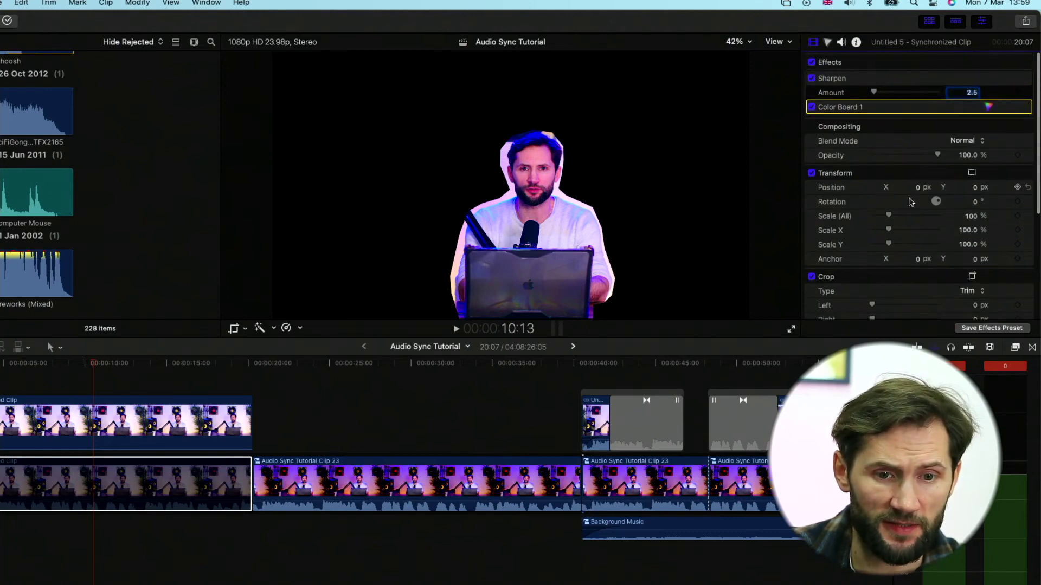
{"action": "left_click", "coordinate": [119, 437]}
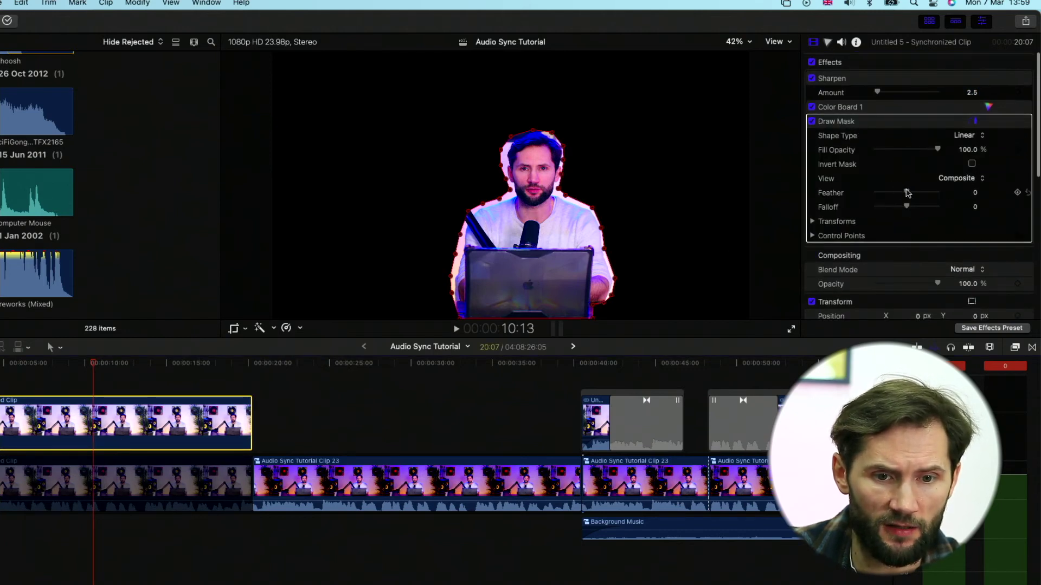
- Switch the Draw Mask view to Original to inspect the mask outline, and return it to Composite
{"action": "left_click", "coordinate": [977, 179]}
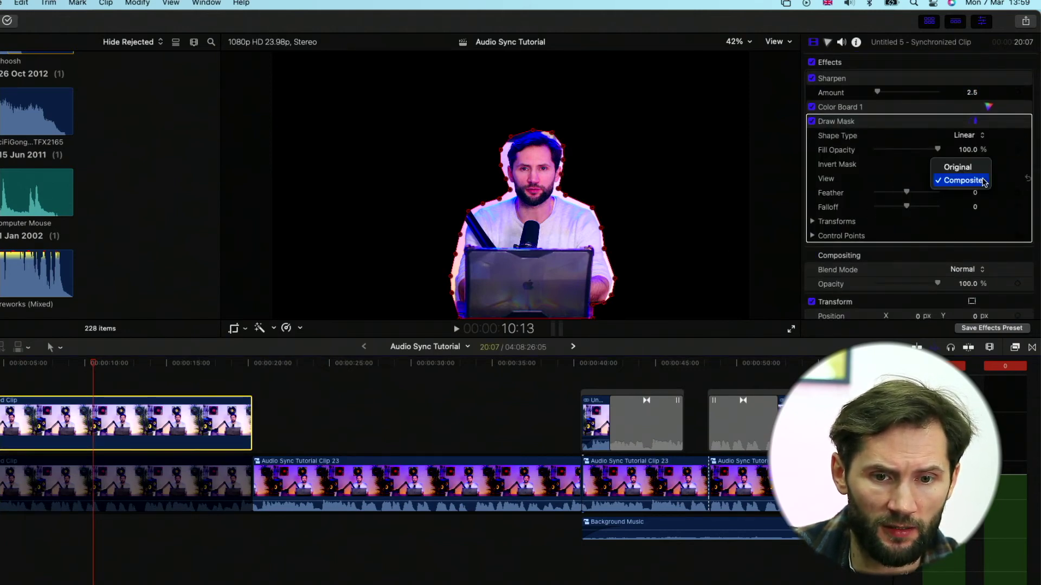
{"action": "left_click", "coordinate": [972, 168]}
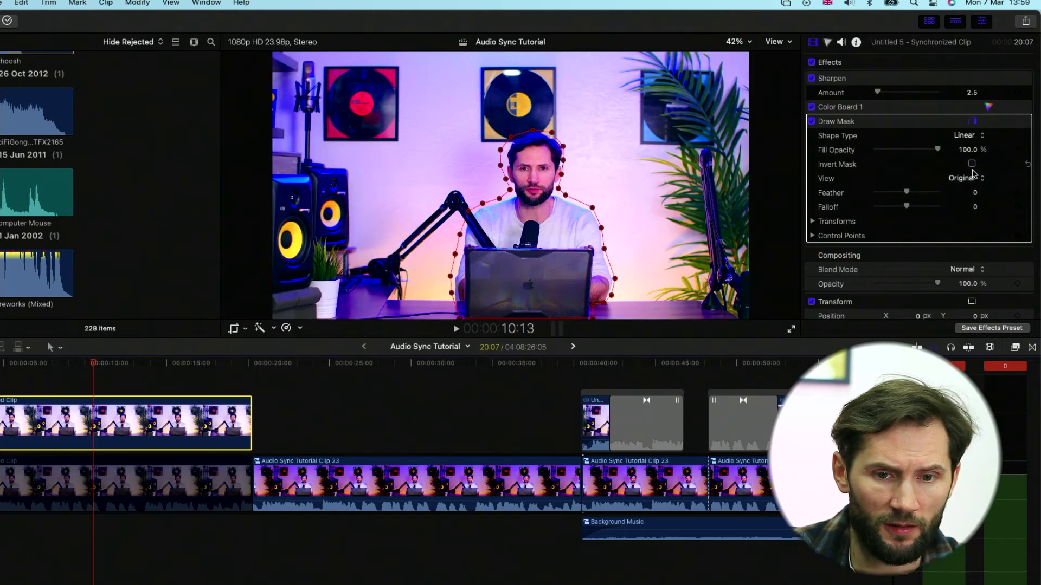
{"action": "left_click", "coordinate": [973, 179]}
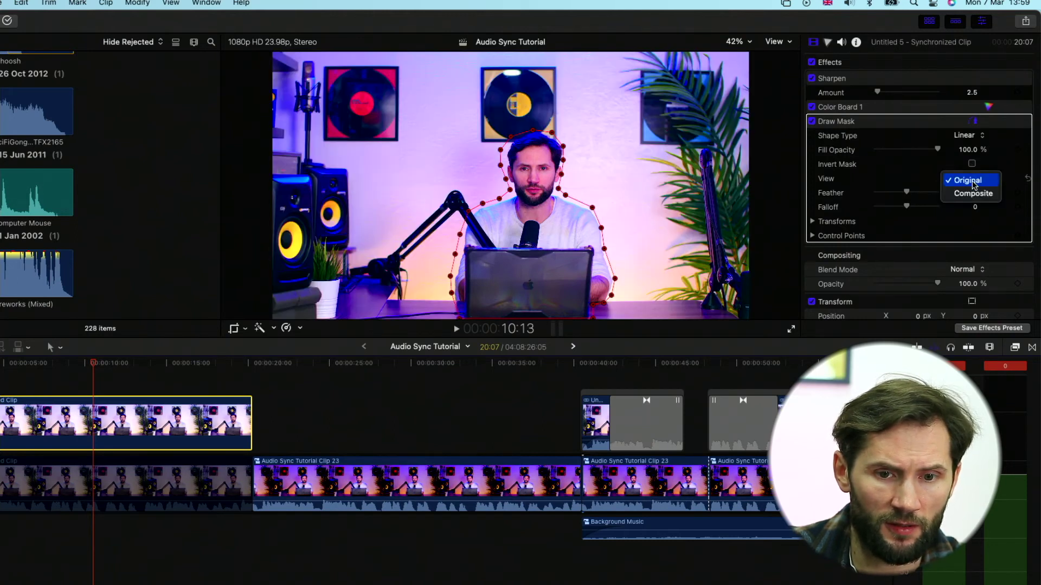
{"action": "left_click", "coordinate": [973, 191]}
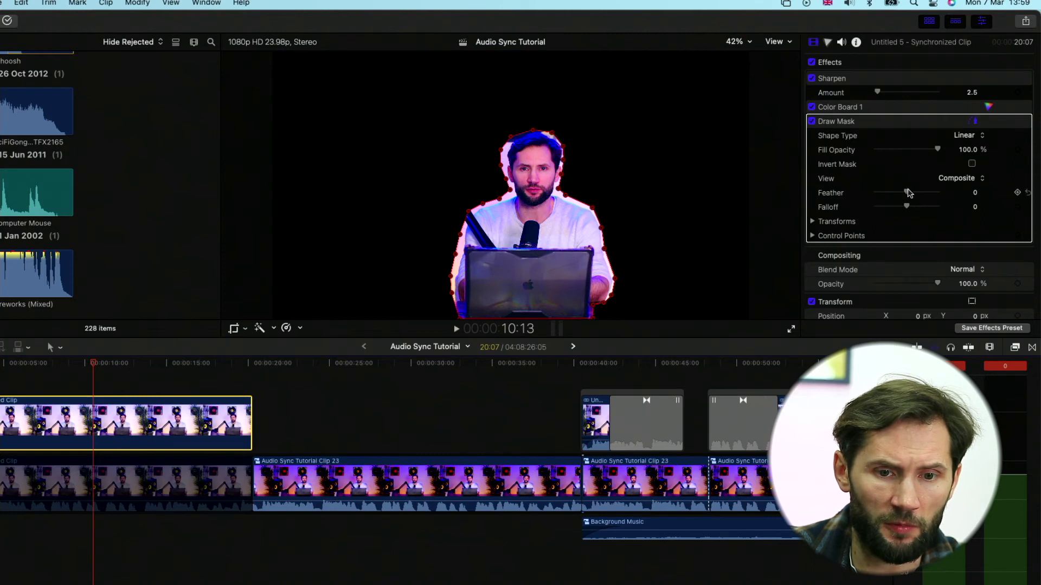
- Set the Draw Mask's feather to -85 and falloff to -13, and briefly test Invert Mask before turning it off
{"action": "left_click_drag", "start_coordinate": [905, 194], "coordinate": [880, 194]}
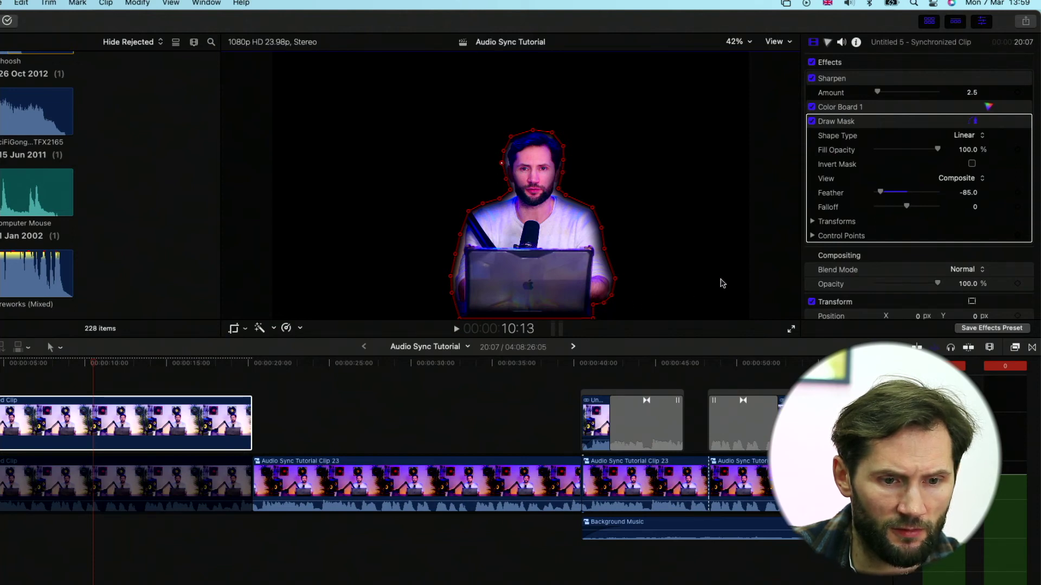
{"action": "left_click_drag", "start_coordinate": [903, 209], "coordinate": [889, 209]}
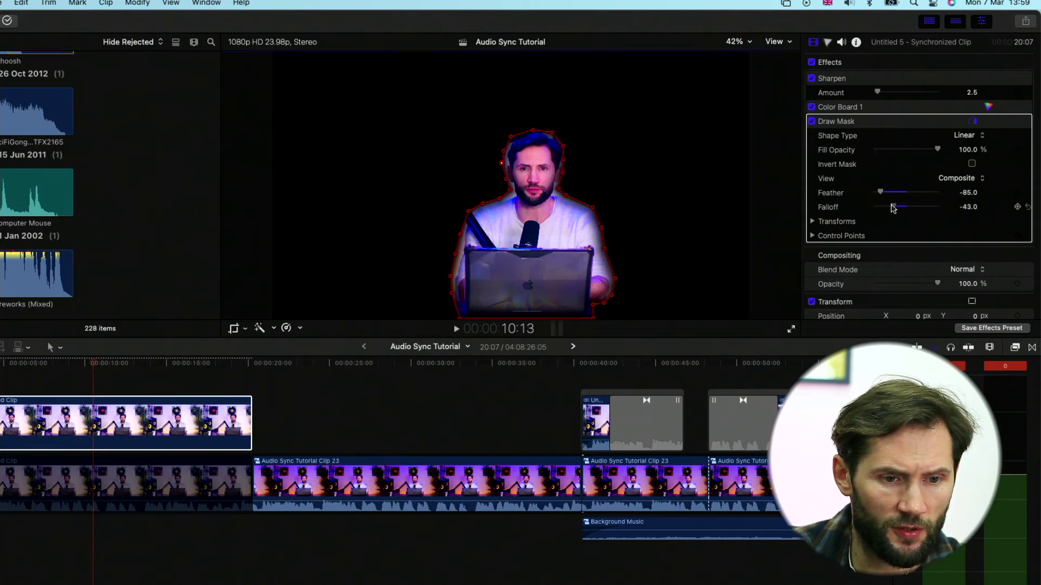
{"action": "left_click_drag", "start_coordinate": [901, 209], "coordinate": [903, 208]}
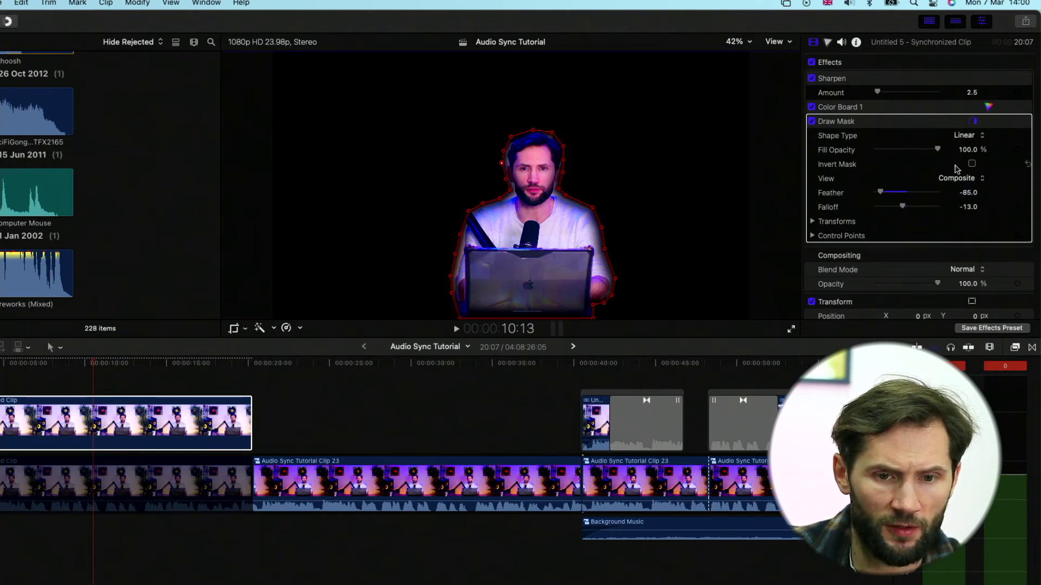
{"action": "left_click", "coordinate": [971, 164]}
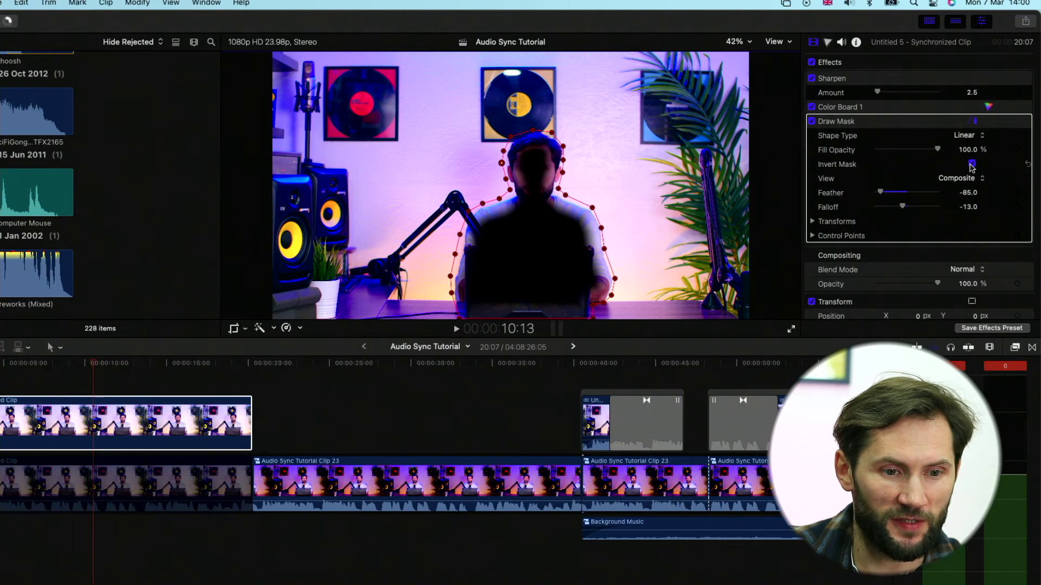
{"action": "left_click", "coordinate": [972, 165]}
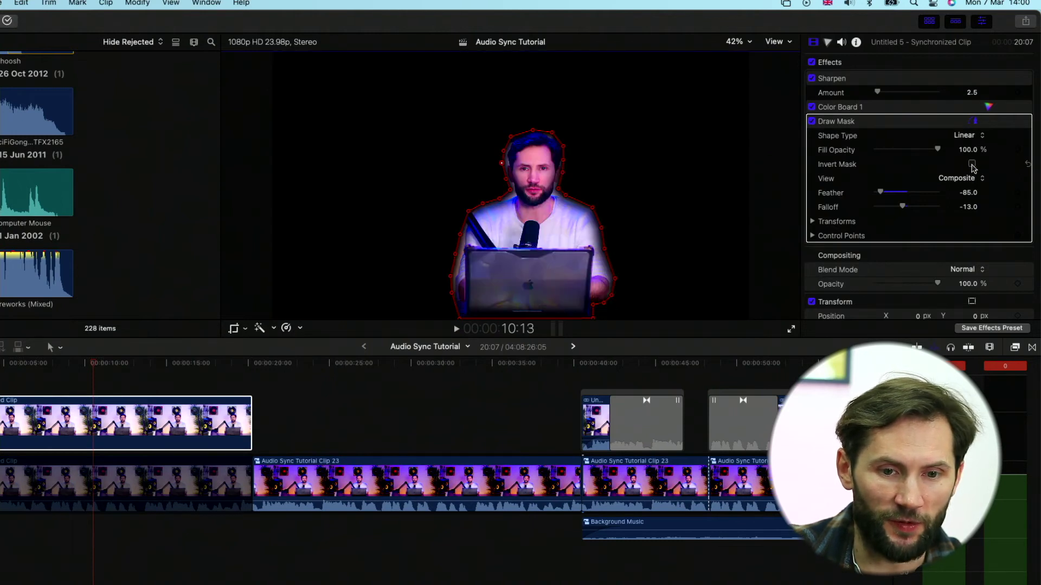
- Play to 13:13, adjust the mask's control points above the man's head and by his neck, and continue playback to 18:10
{"action": "left_click", "coordinate": [179, 426]}
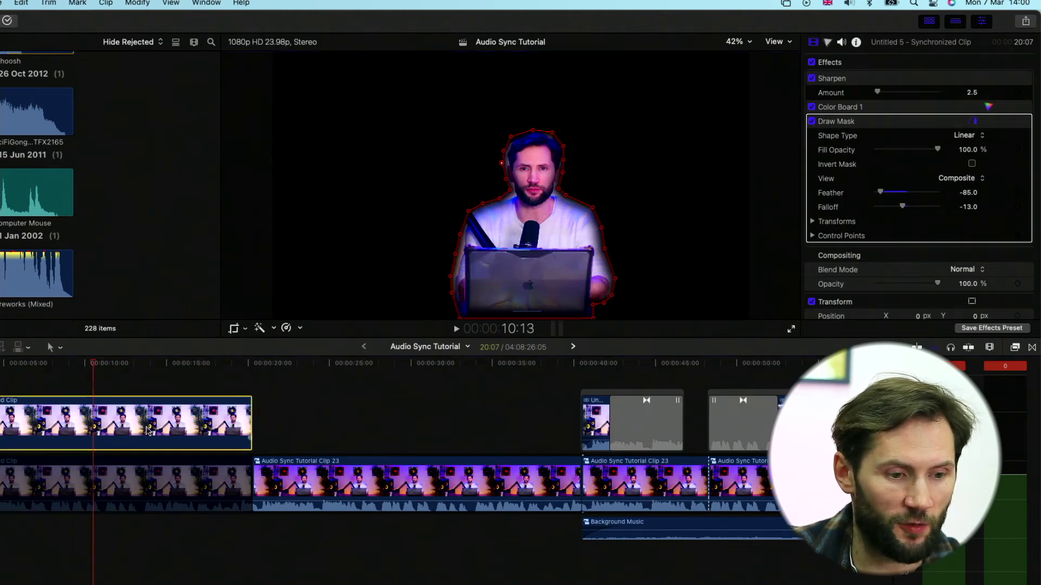
{"action": "key", "text": "space"}
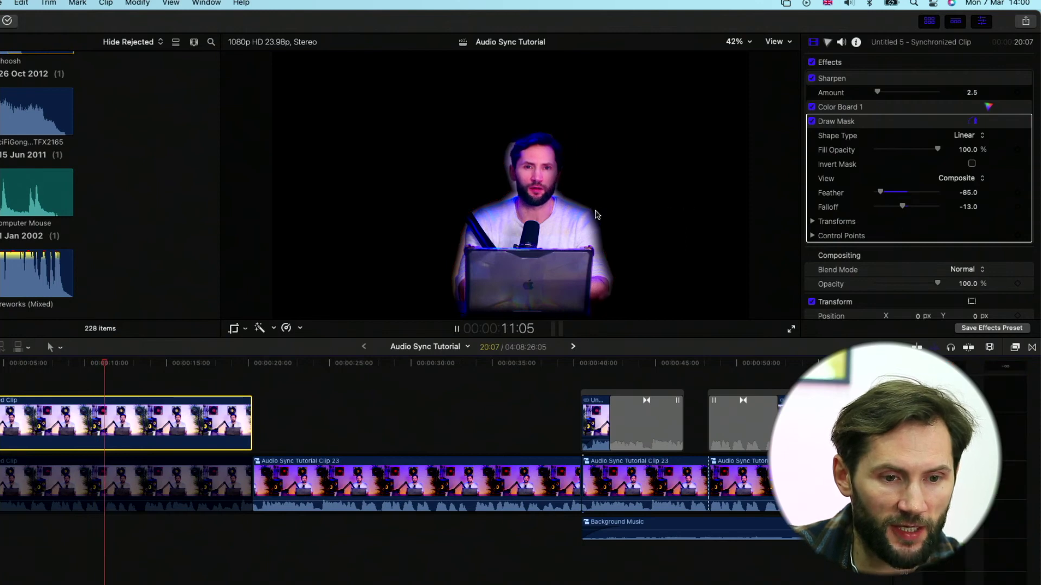
{"action": "key", "text": "space"}
{"action": "left_click", "coordinate": [533, 130]}
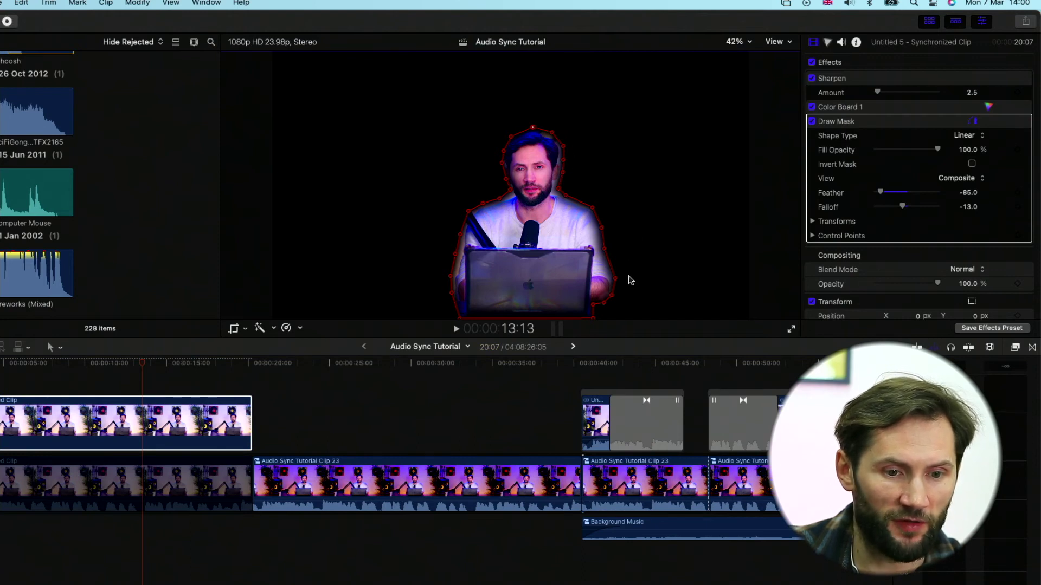
{"action": "left_click", "coordinate": [510, 198]}
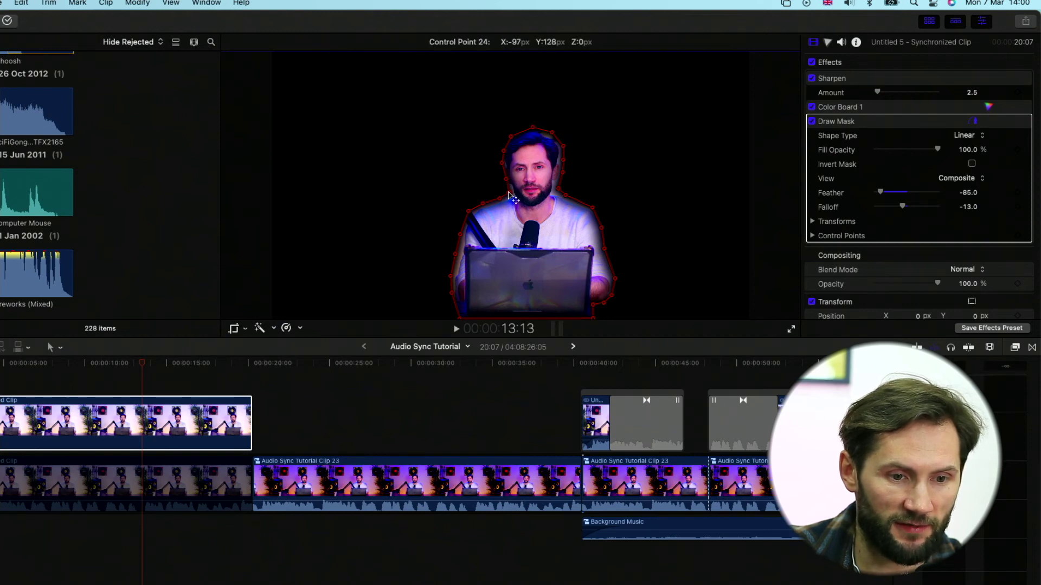
{"action": "key", "text": "space"}
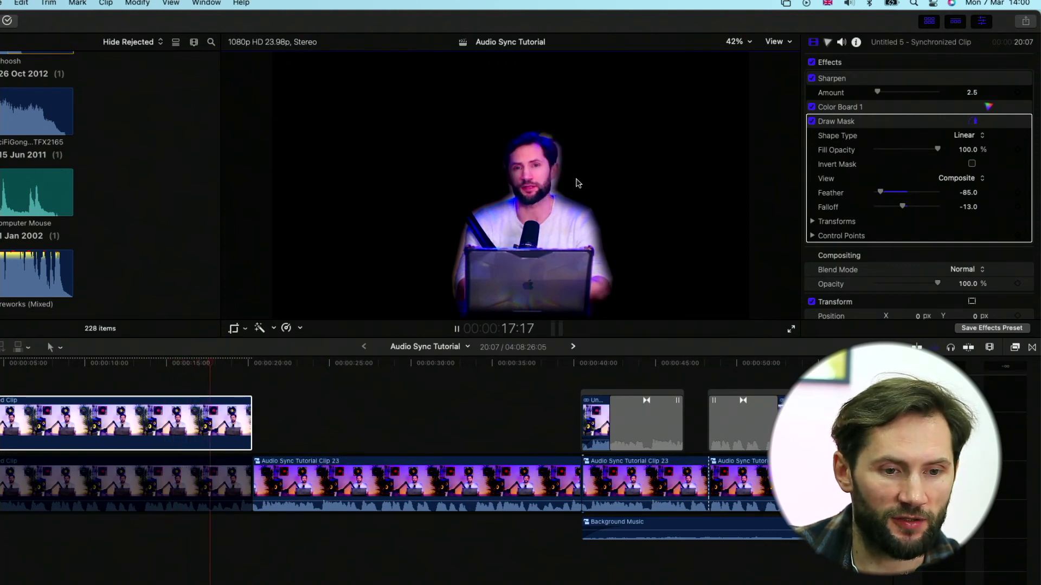
{"action": "key", "text": "space"}
- Re-enable the lower background clip, play the composite from about 12 seconds, and stop at 14:18 with the upper clip selected
{"action": "left_click", "coordinate": [190, 482]}
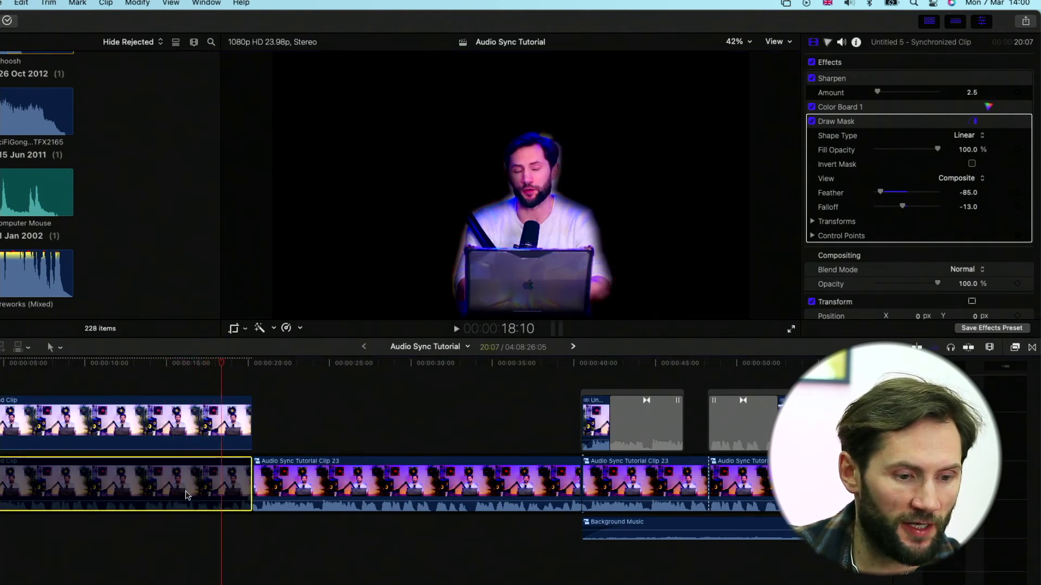
{"action": "left_click", "coordinate": [130, 363]}
{"action": "key", "text": "space"}
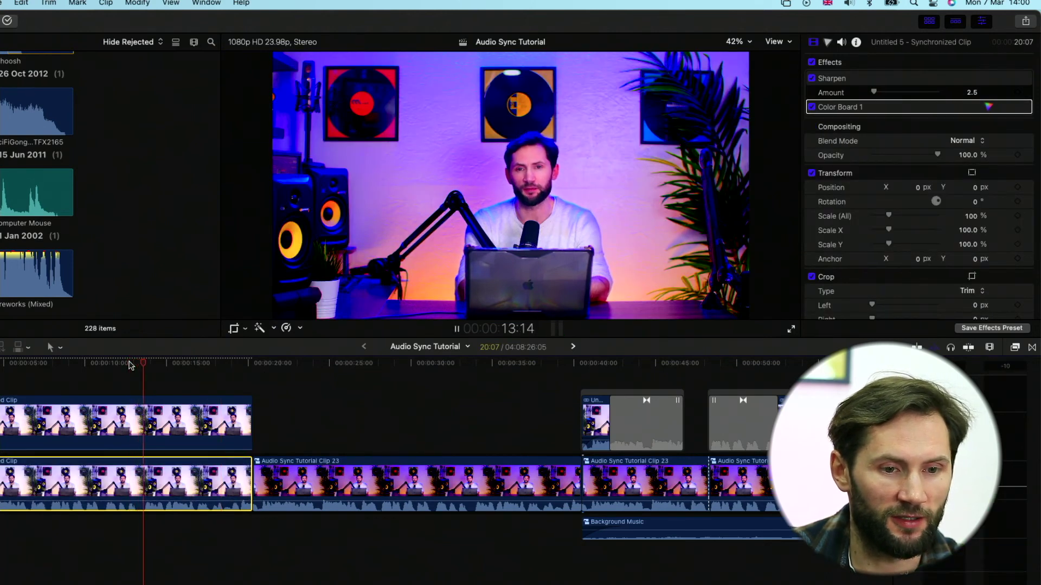
{"action": "key", "text": "space"}
{"action": "left_click", "coordinate": [187, 423]}
{"action": "key", "text": "space"}
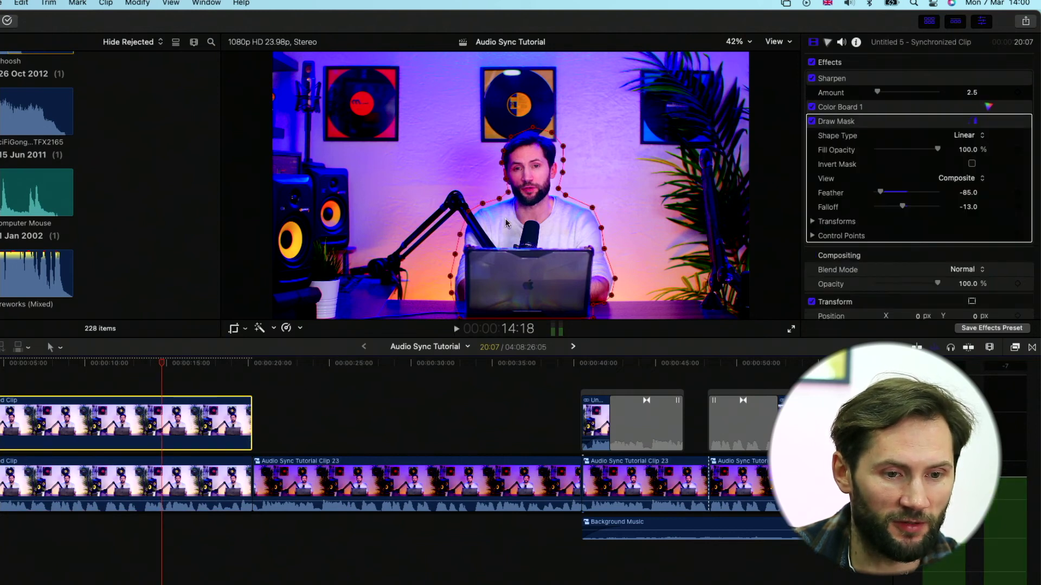
- Adjust the mask's control points along the side of the man's head facing the speakers, and play the result full screen
{"action": "left_click_drag", "start_coordinate": [508, 181], "coordinate": [505, 180]}
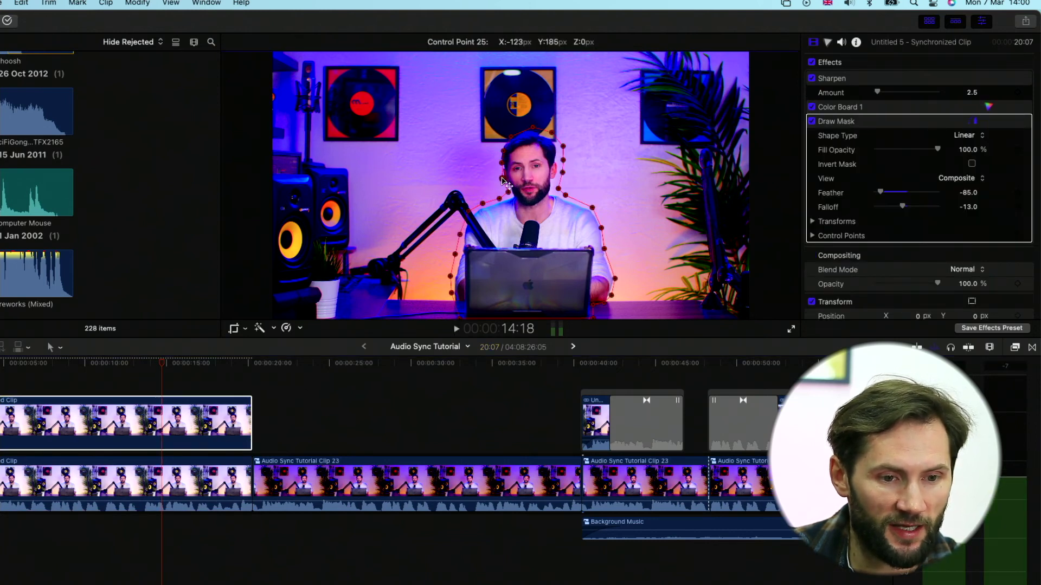
{"action": "left_click", "coordinate": [504, 167]}
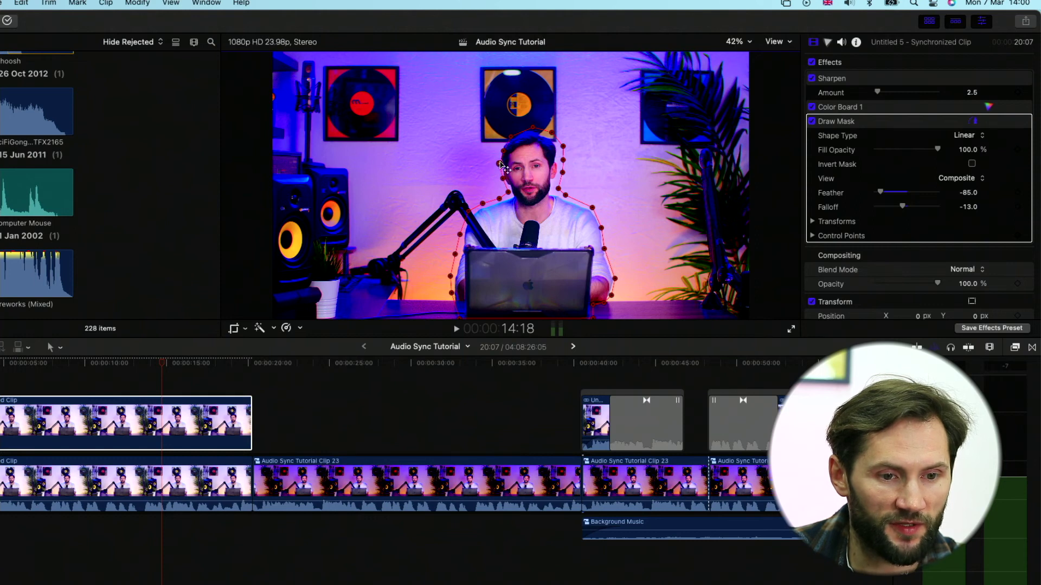
{"action": "left_click_drag", "start_coordinate": [501, 156], "coordinate": [504, 158]}
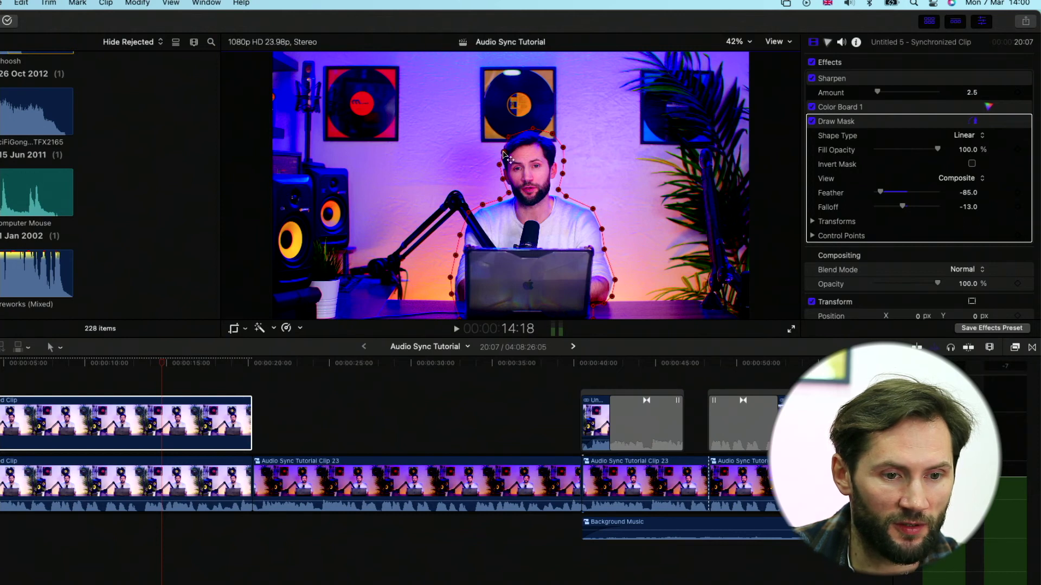
{"action": "key", "text": "space"}
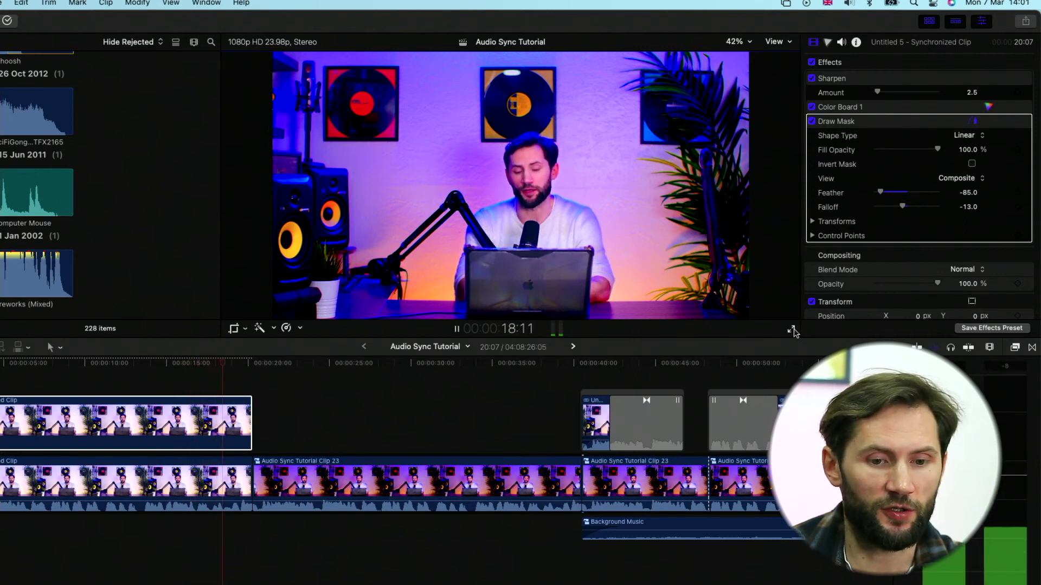
{"action": "key", "text": "space"}
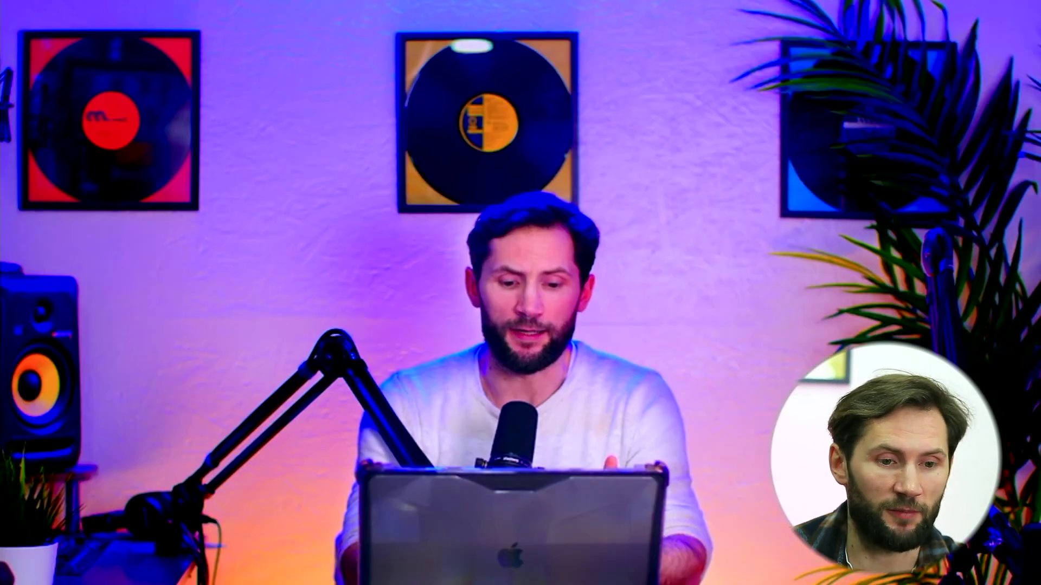